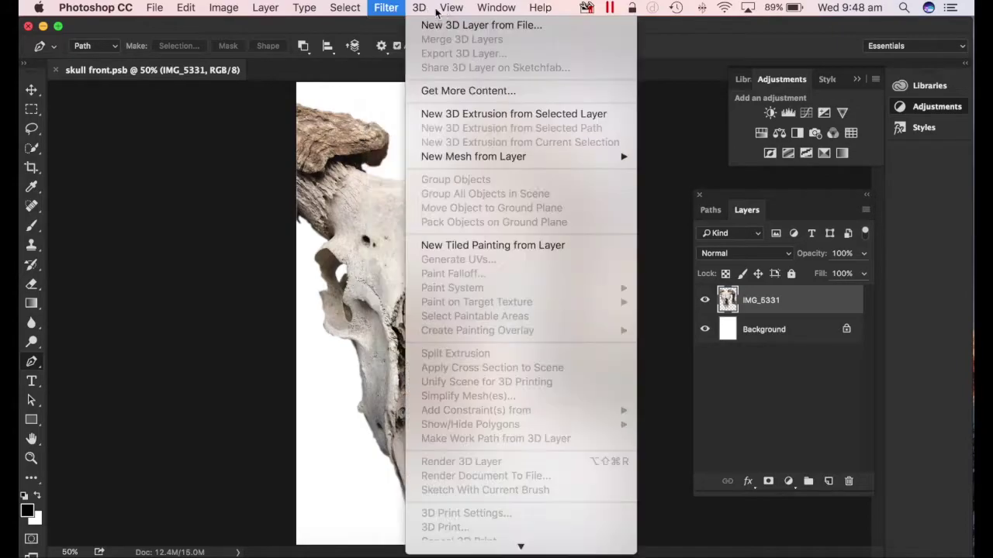
Look through the Filter, 3D and Window menus, close them, then open the Image menu.
mouse_move(501, 11)
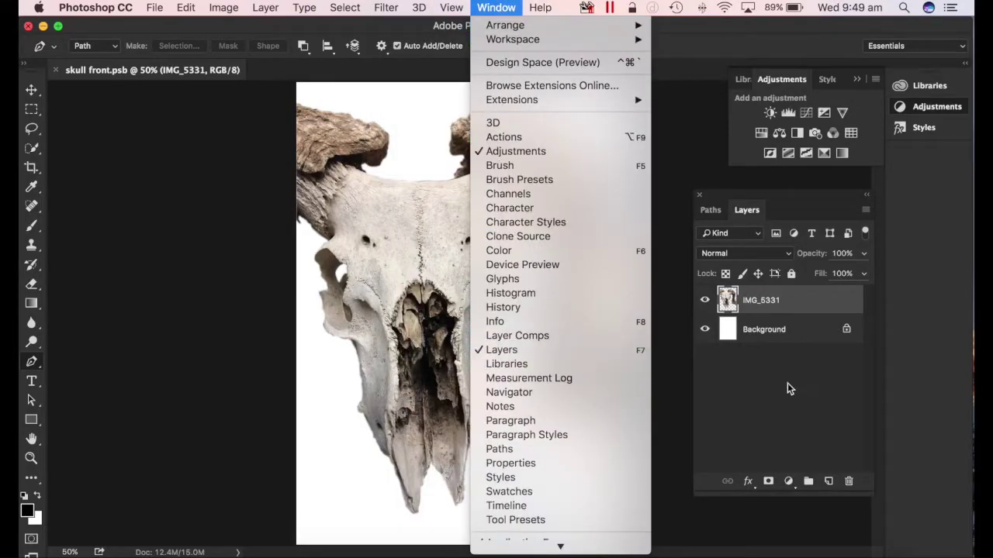
left_click(683, 386)
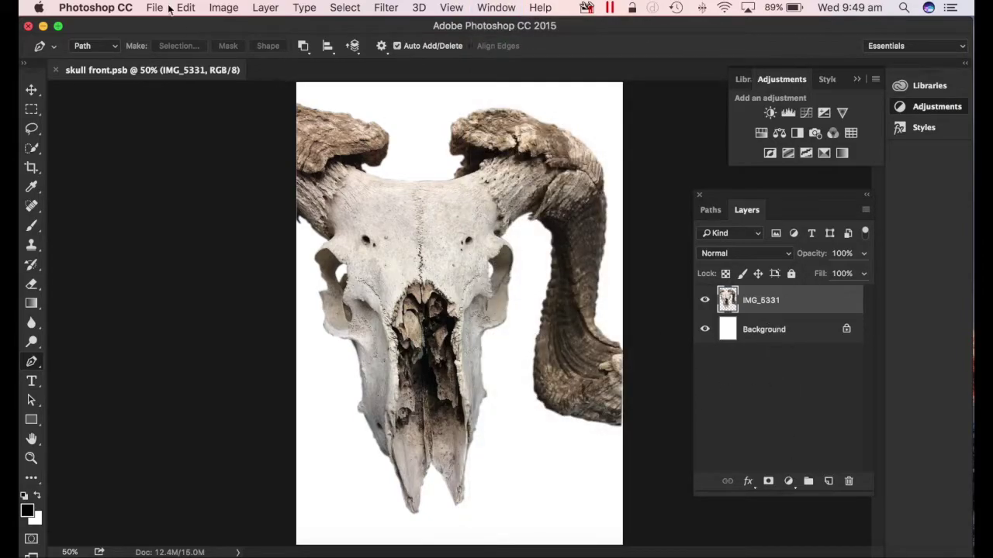
left_click(223, 8)
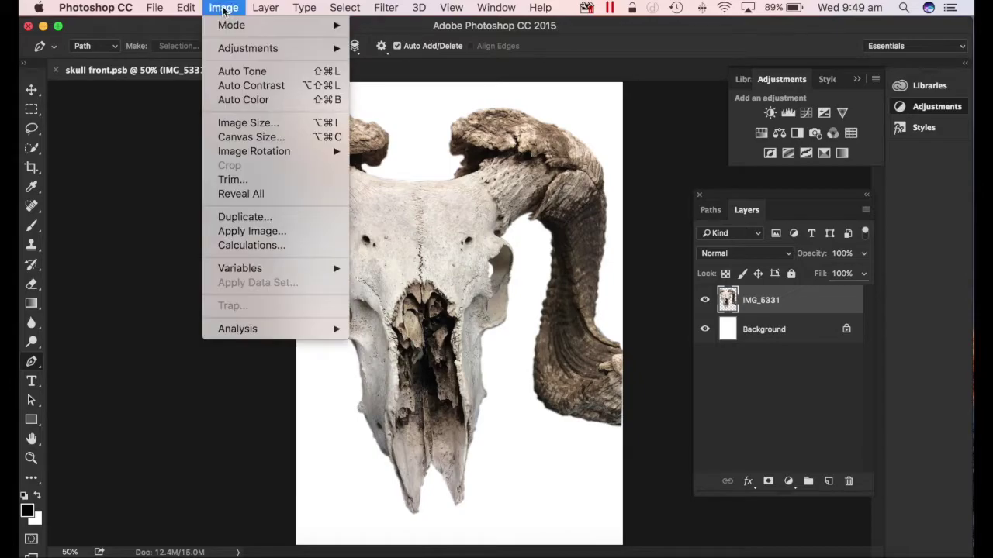
Desaturate the IMG_5331 skull layer so the skull and horns turn greyscale.
mouse_move(242, 48)
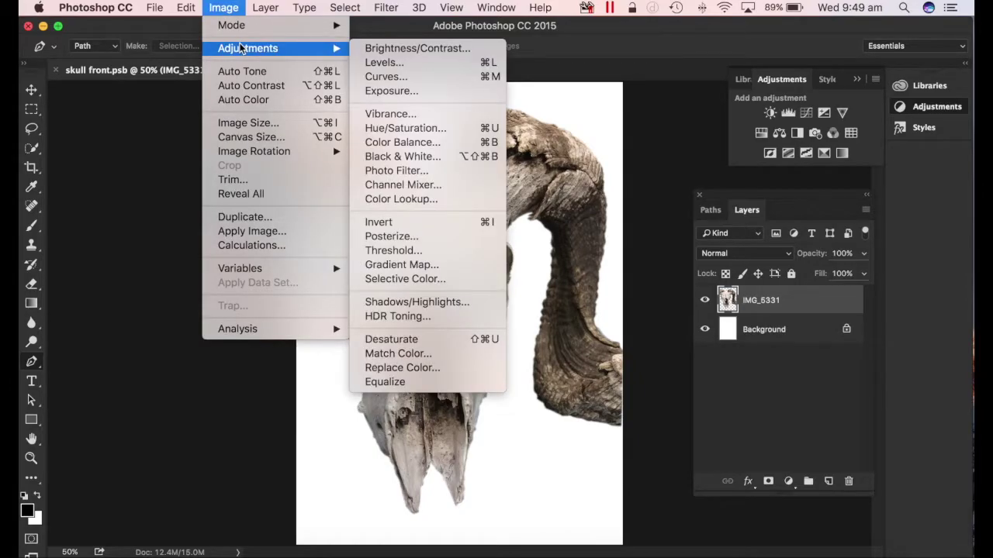
left_click(401, 339)
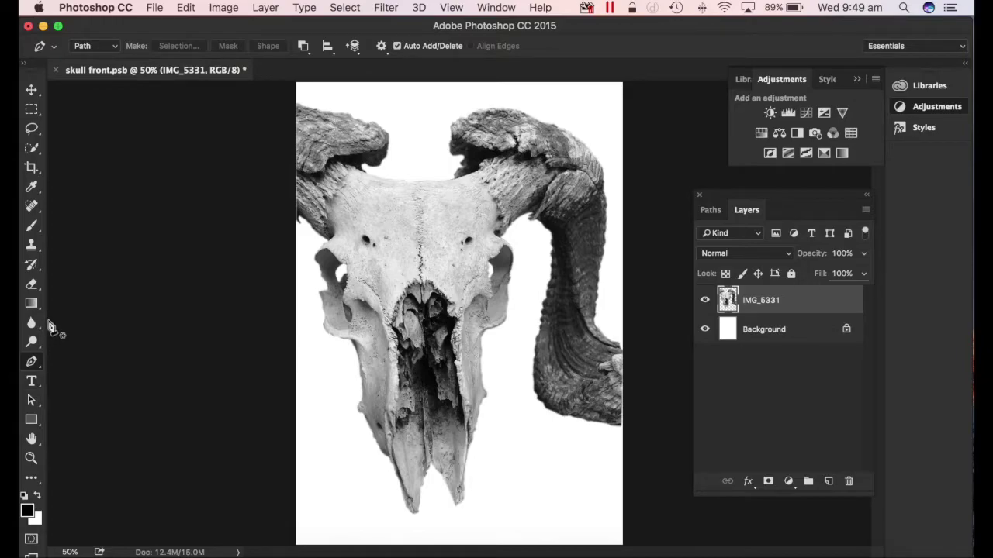
left_click(33, 416)
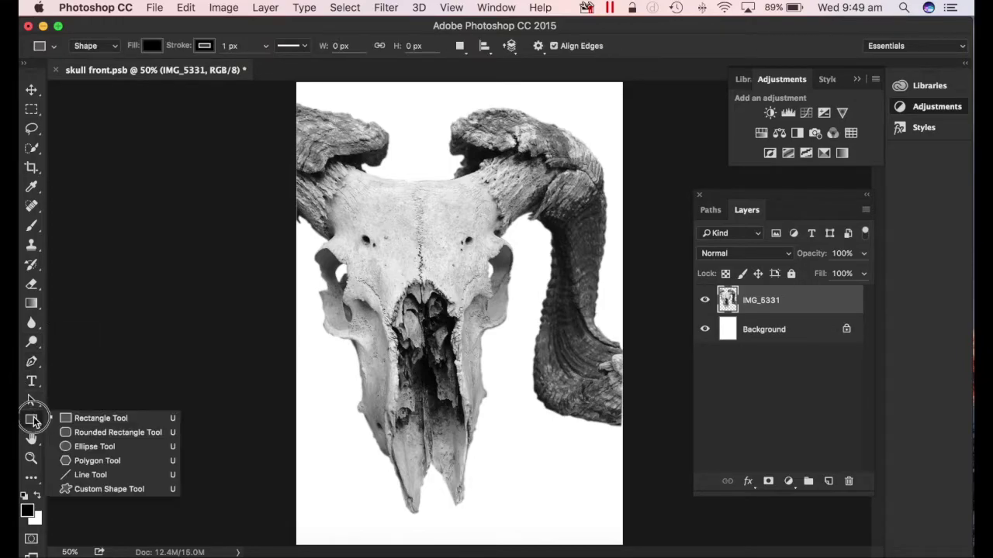
Draw small black rectangles at the bottom-left and top-right corners, then select IMG_5331.
left_click(75, 419)
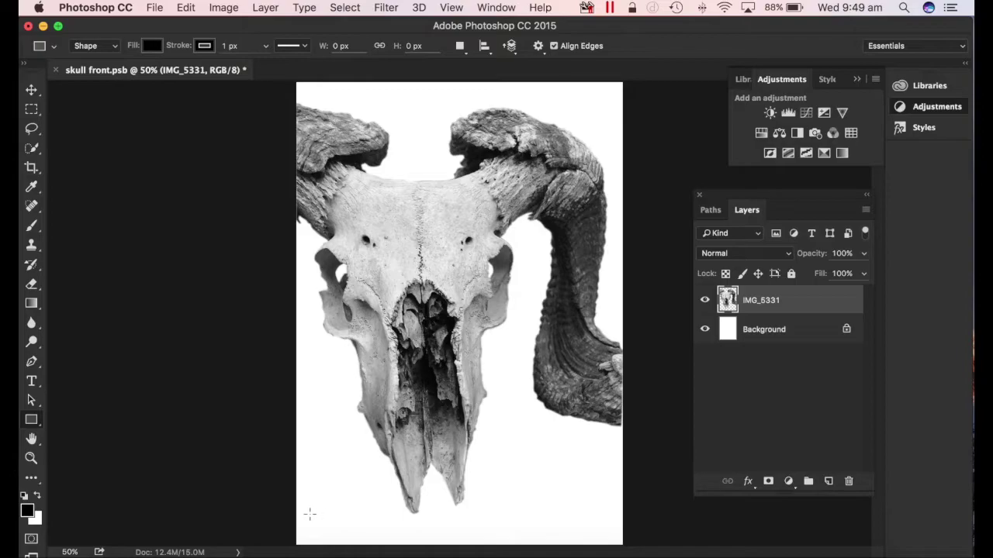
left_click_drag(309, 514, 331, 532)
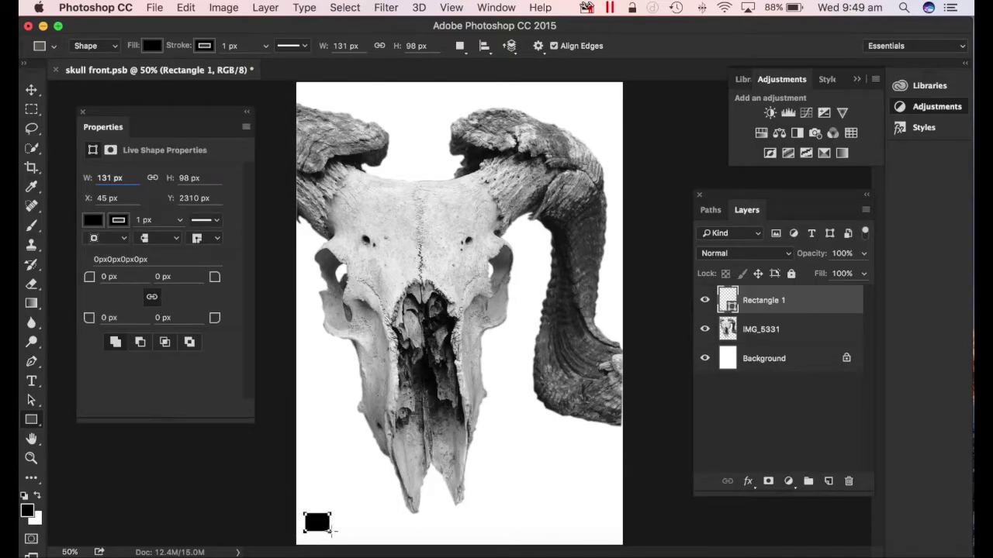
left_click_drag(589, 96, 608, 120)
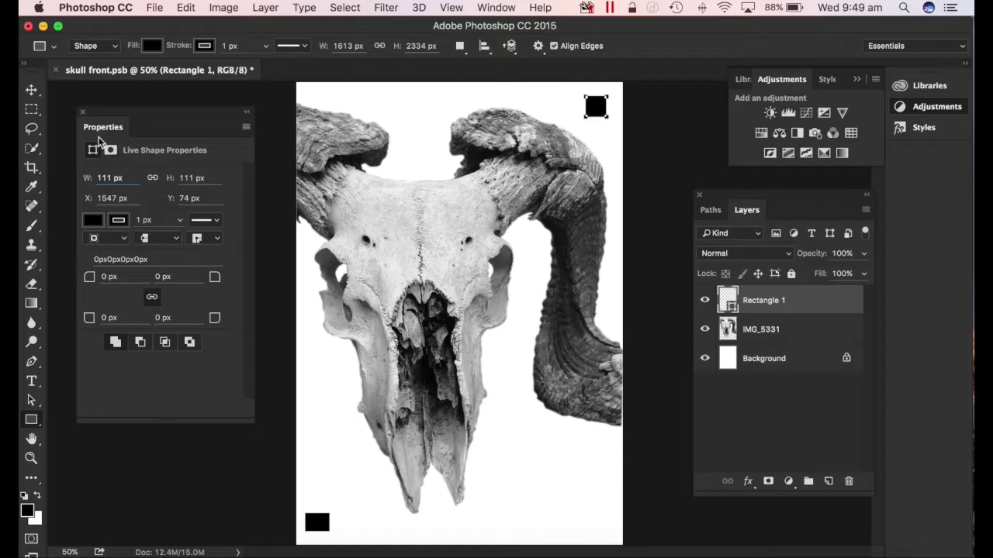
left_click(82, 112)
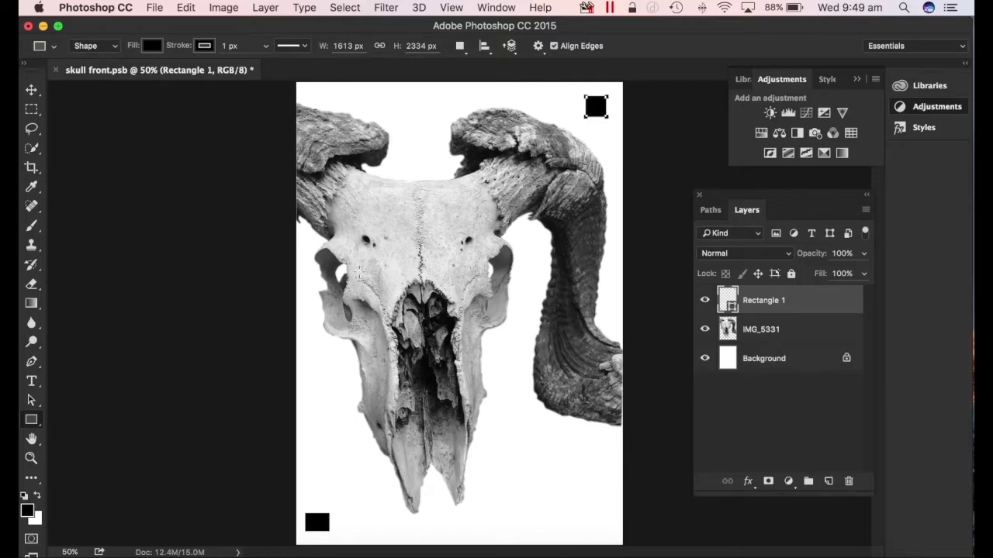
left_click(31, 90)
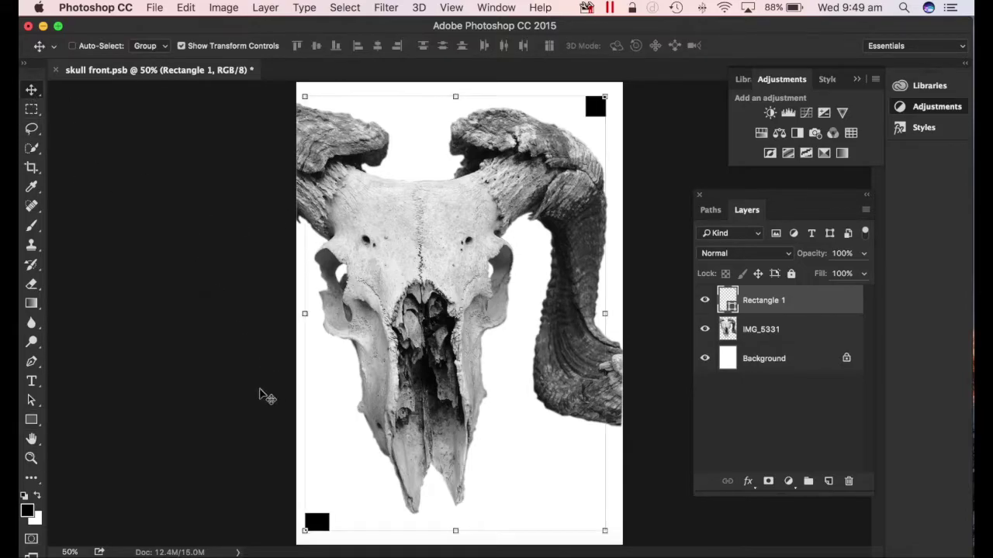
left_click(746, 330)
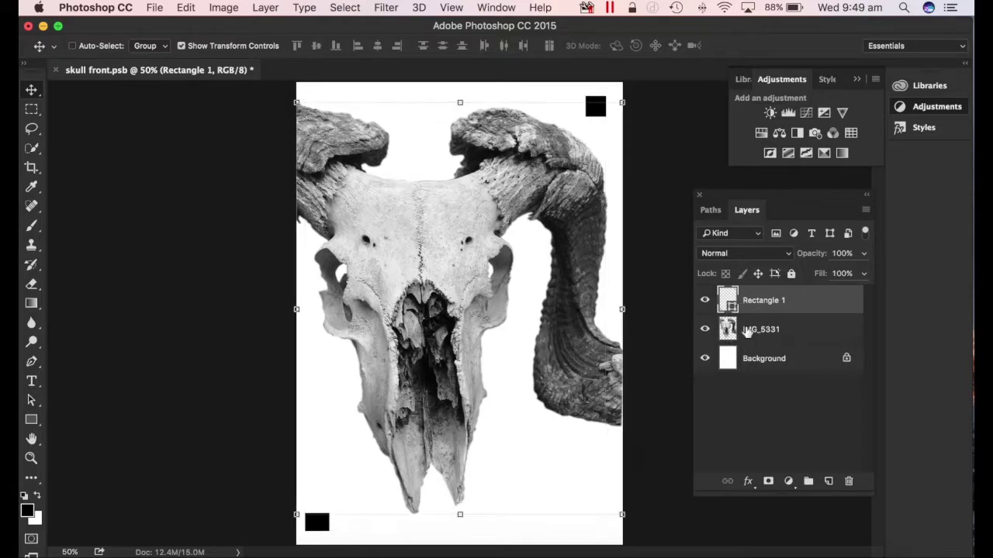
Merge IMG_5331 and Rectangle 1 into a single Rectangle 1 layer.
left_click(760, 303, "shift")
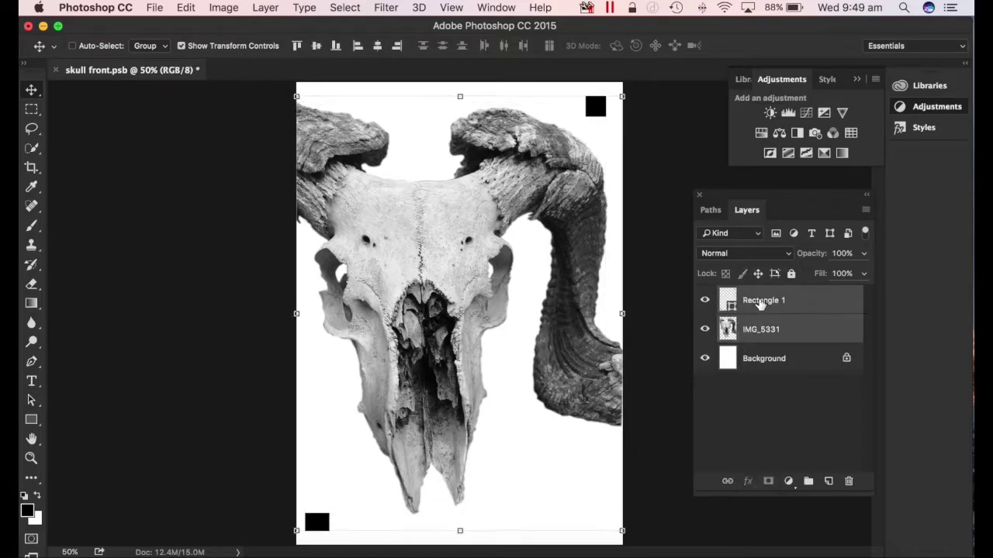
right_click(760, 304)
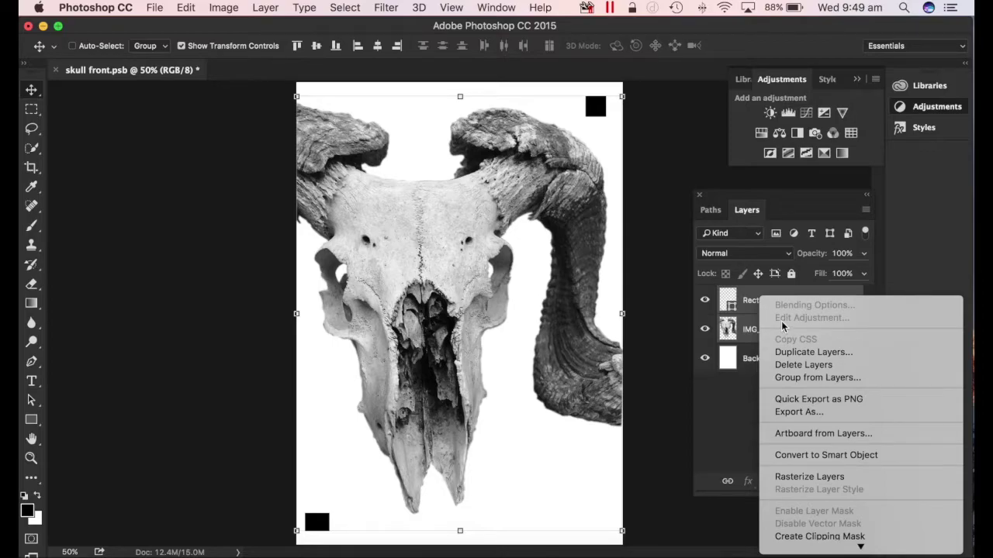
scroll(807, 450, "down", 1)
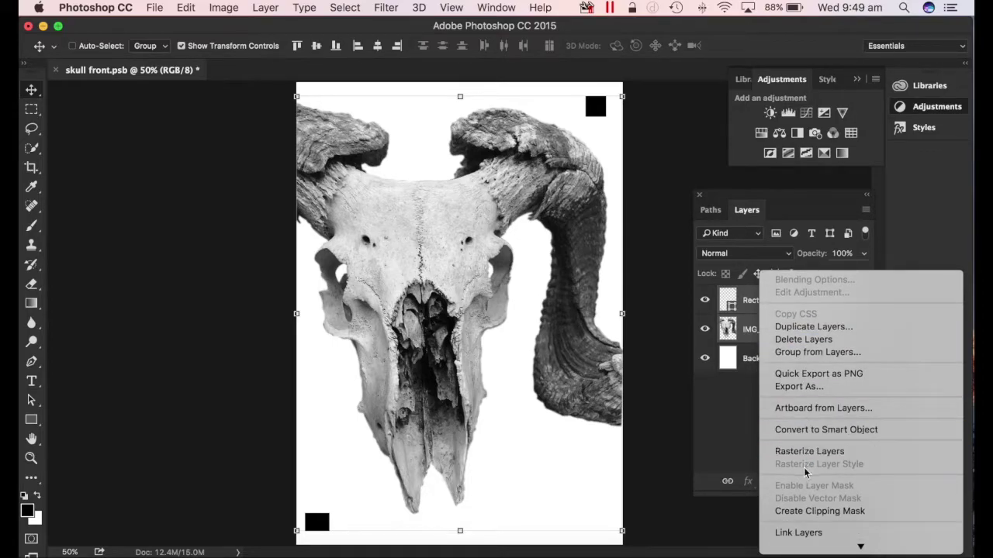
scroll(805, 473, "down", 5)
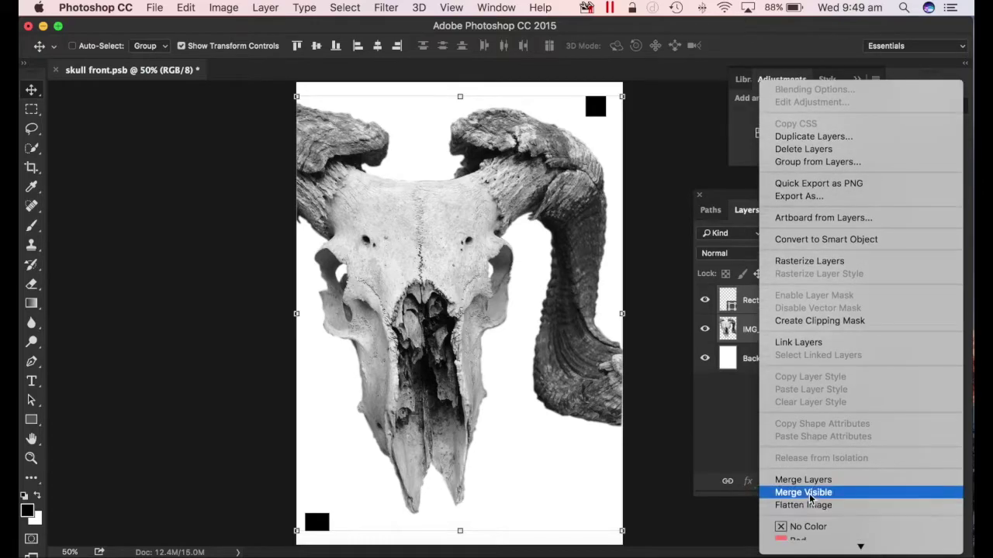
left_click(805, 479)
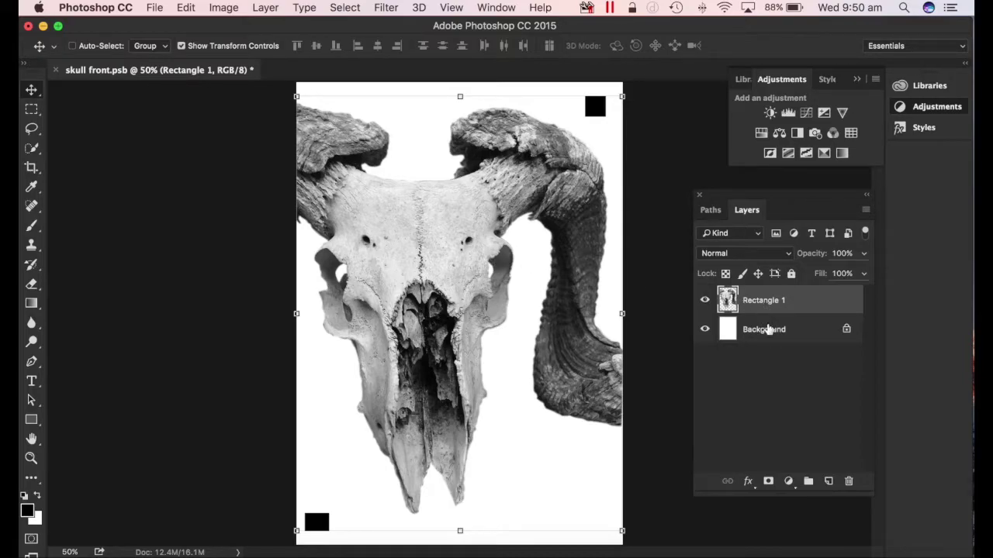
right_click(779, 303)
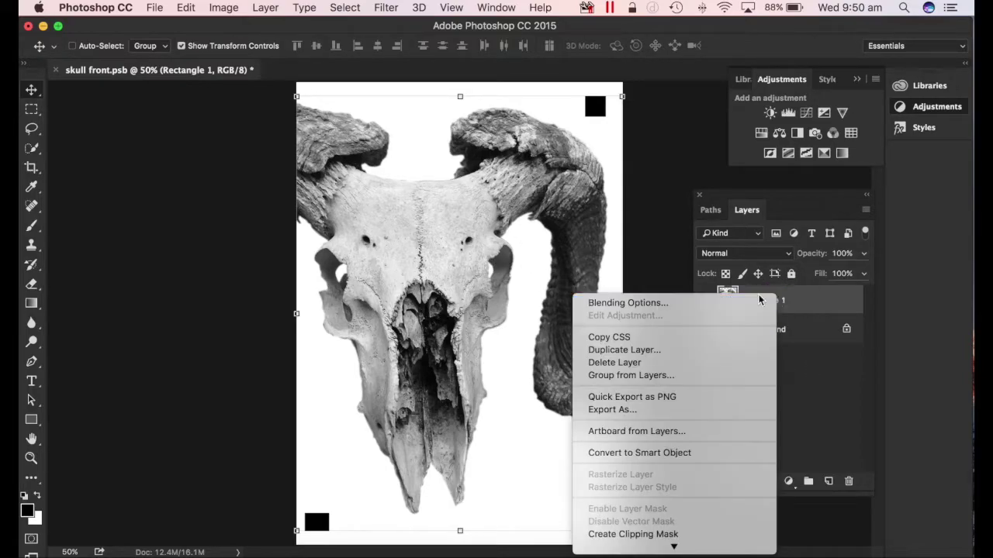
Duplicate the Rectangle 1 layer as a copy named lightest.
left_click(657, 348)
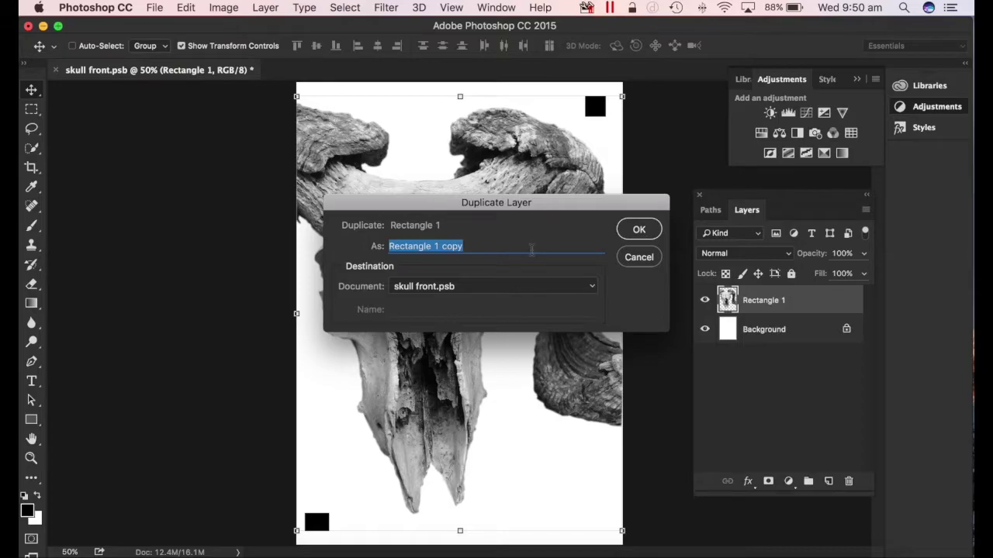
type("lightest")
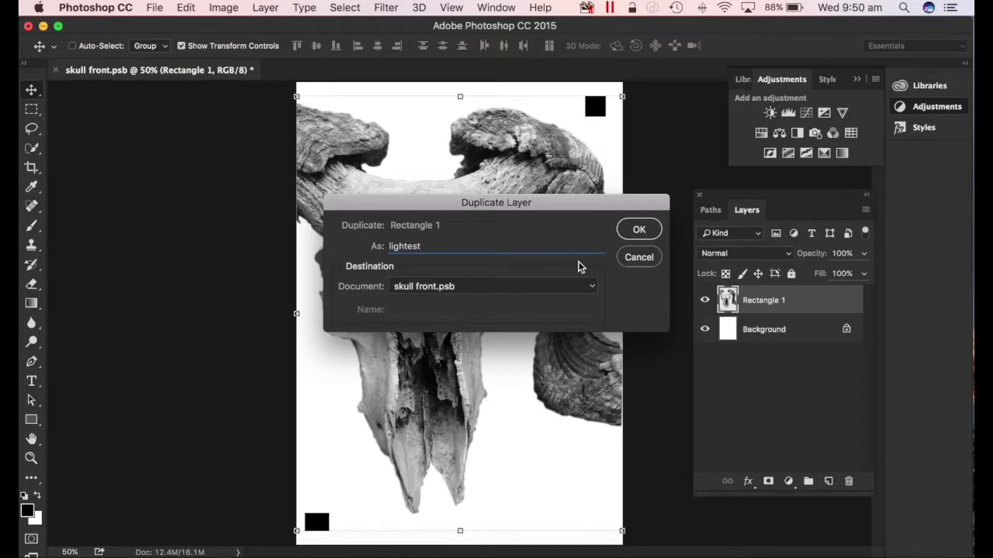
left_click(639, 233)
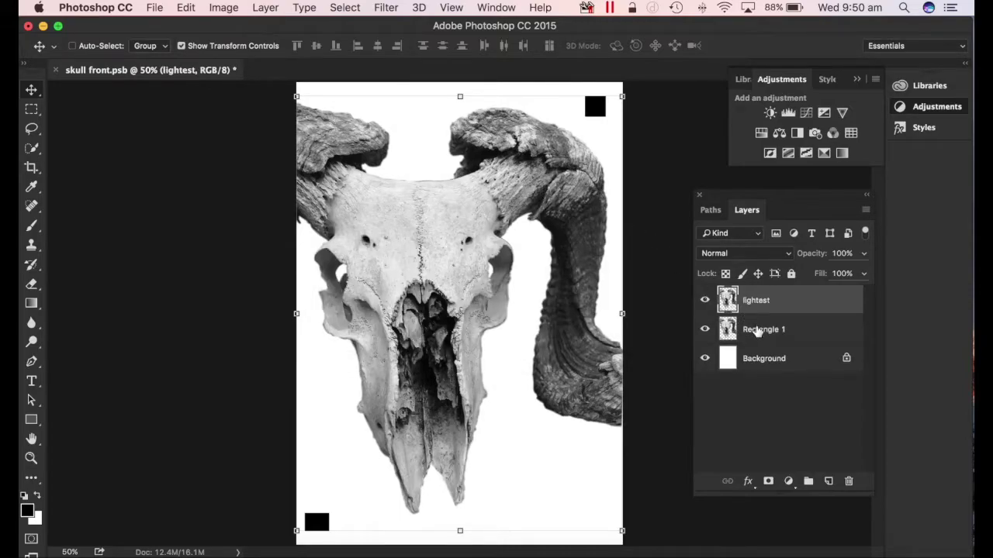
left_click(758, 331)
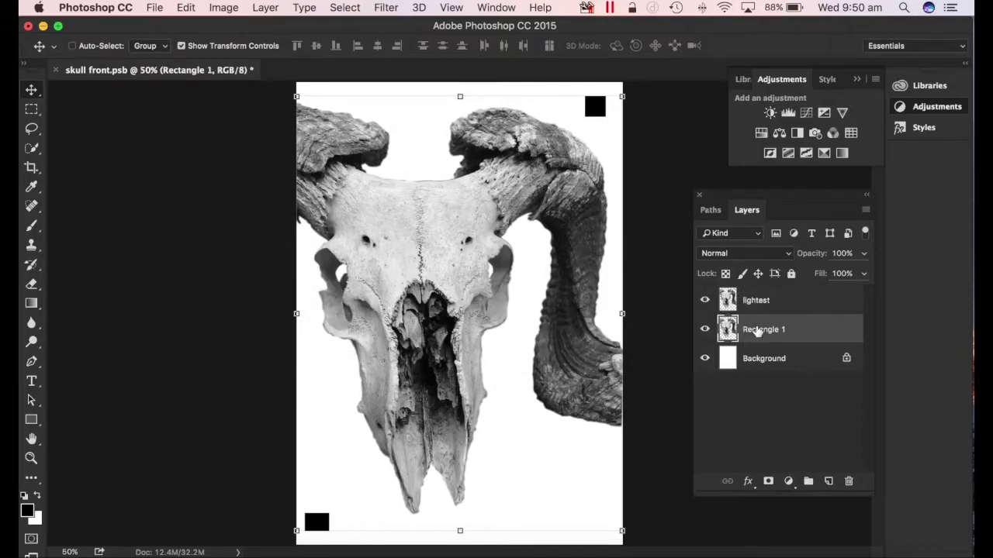
Duplicate Rectangle 1 again as a copy named medium.
right_click(758, 331)
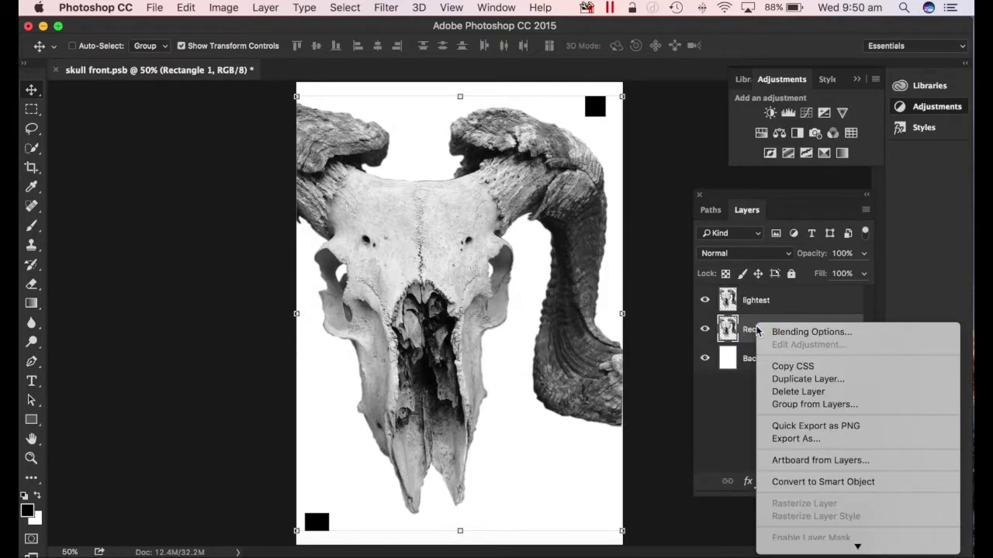
left_click(807, 378)
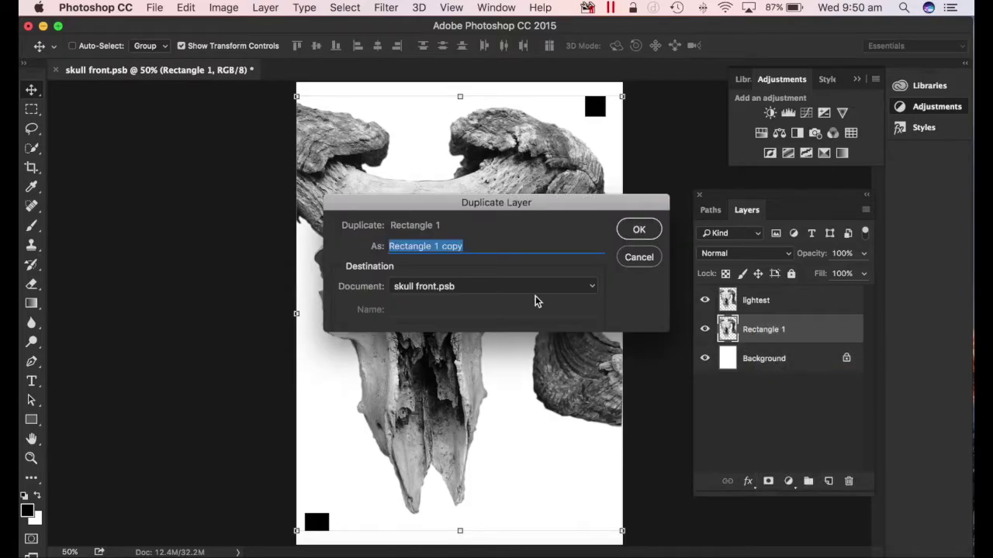
type("medium")
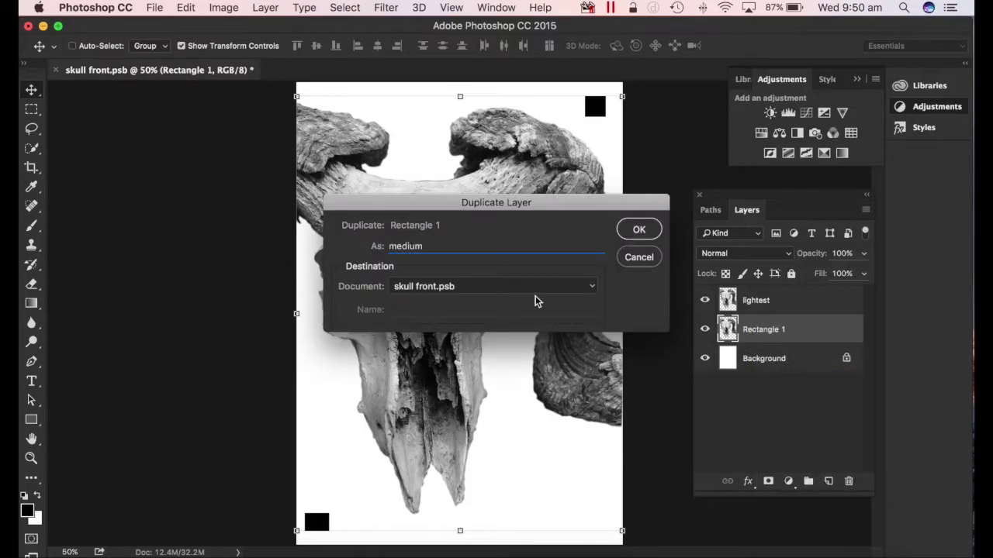
left_click(638, 230)
left_click(765, 361)
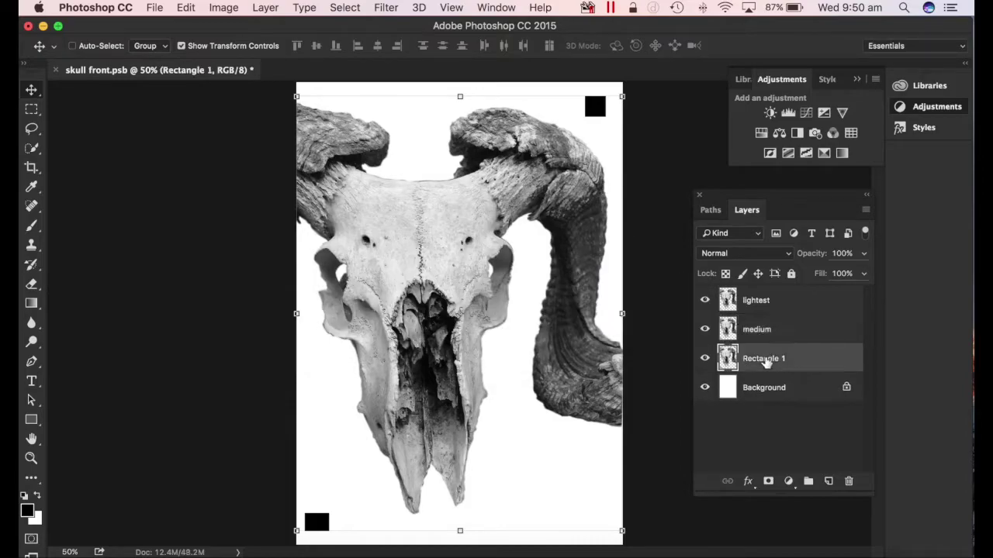
Make a third copy of Rectangle 1 named dark and reselect Rectangle 1.
right_click(765, 362)
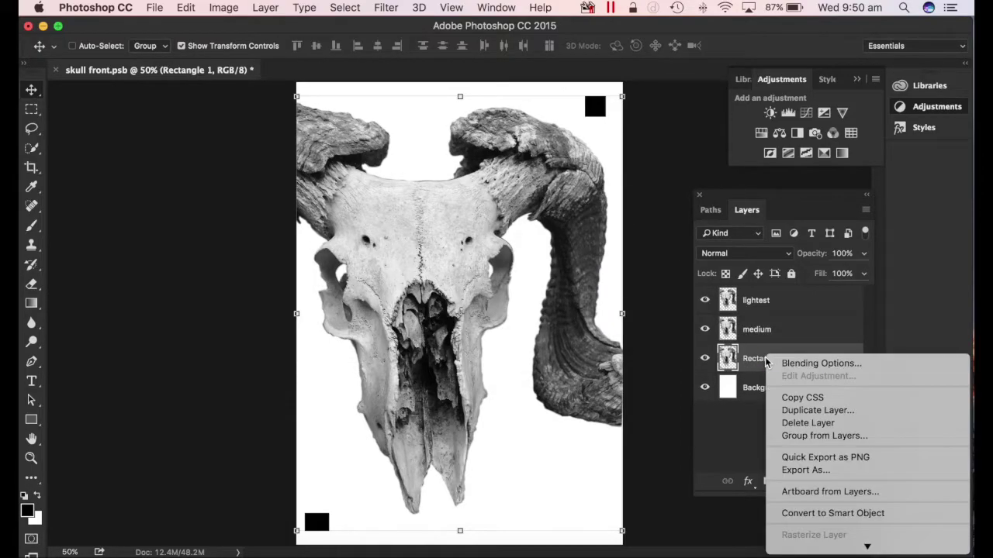
left_click(801, 410)
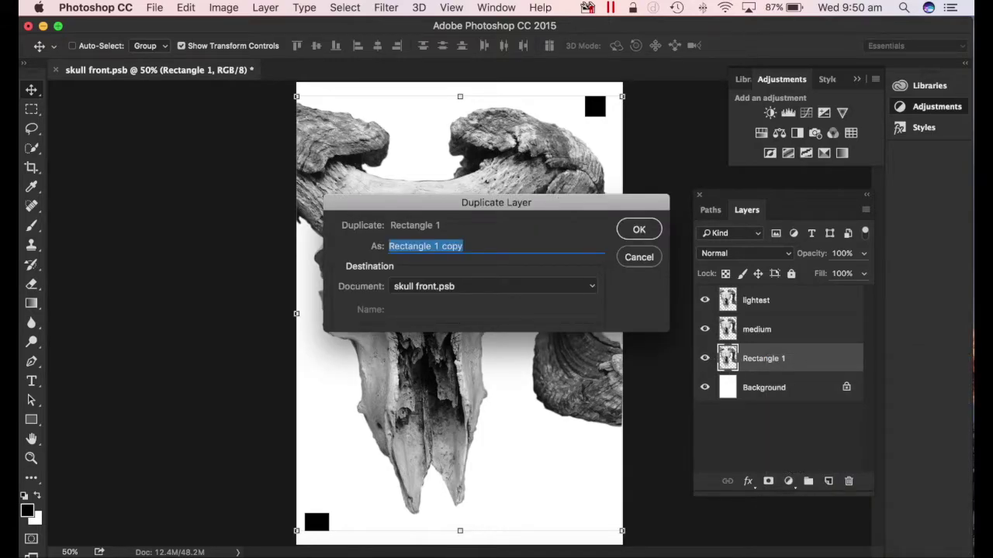
type("dark")
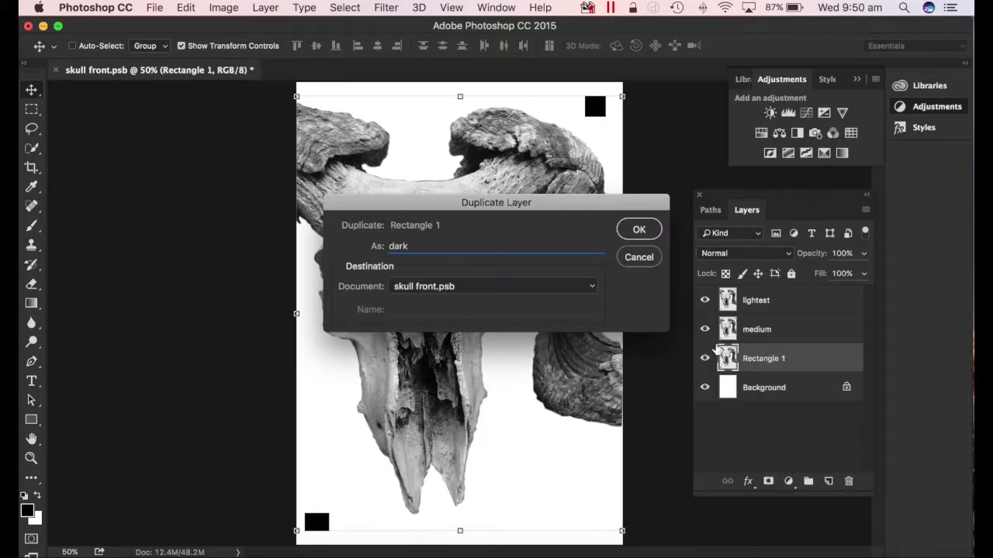
left_click(638, 230)
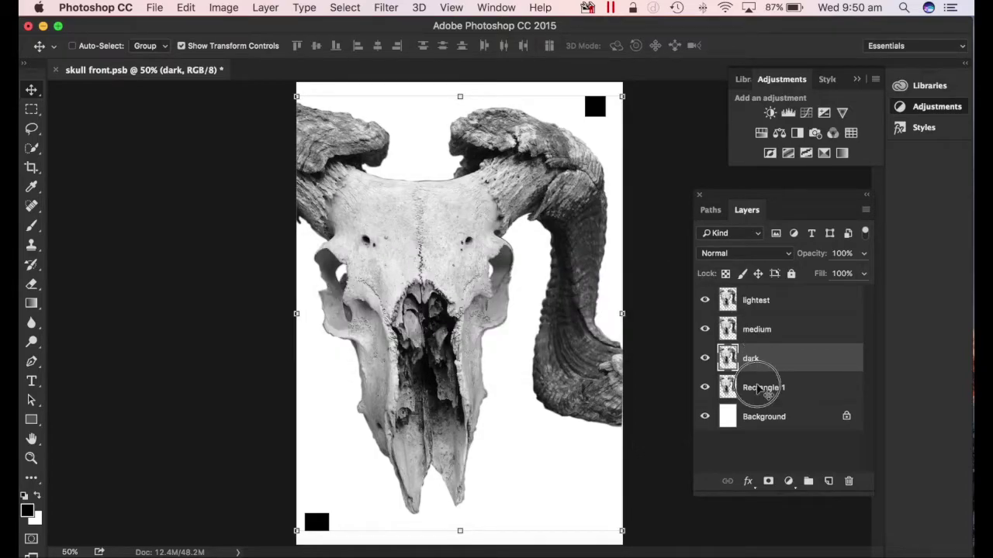
left_click(759, 390)
Rename the Rectangle 1 layer to darkest, then select the lightest layer.
key("b")
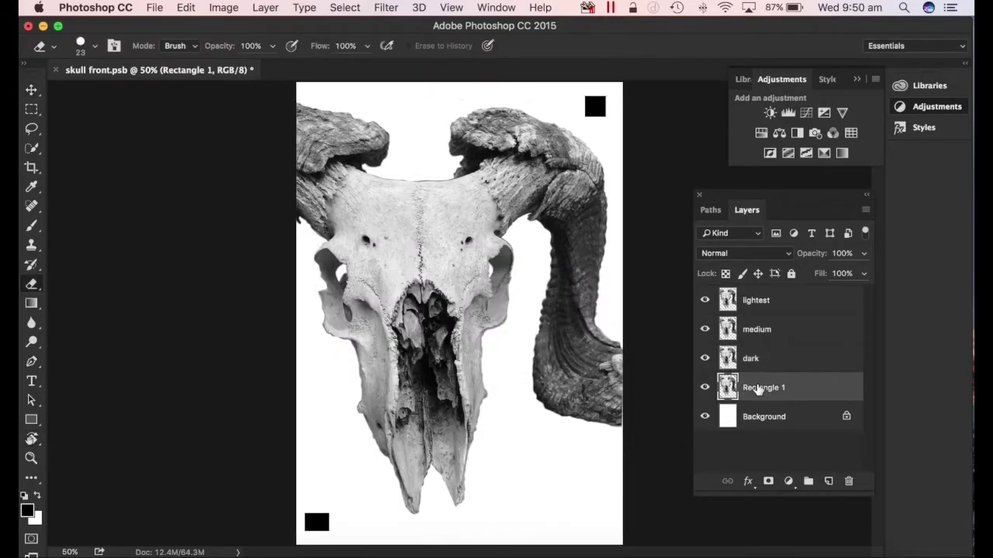
key("s")
key("t")
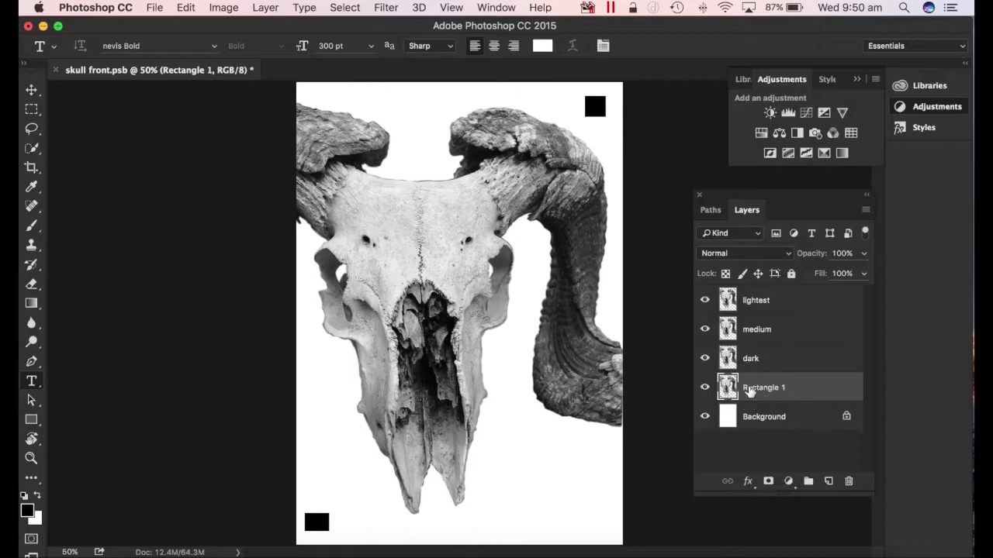
double_click(757, 391)
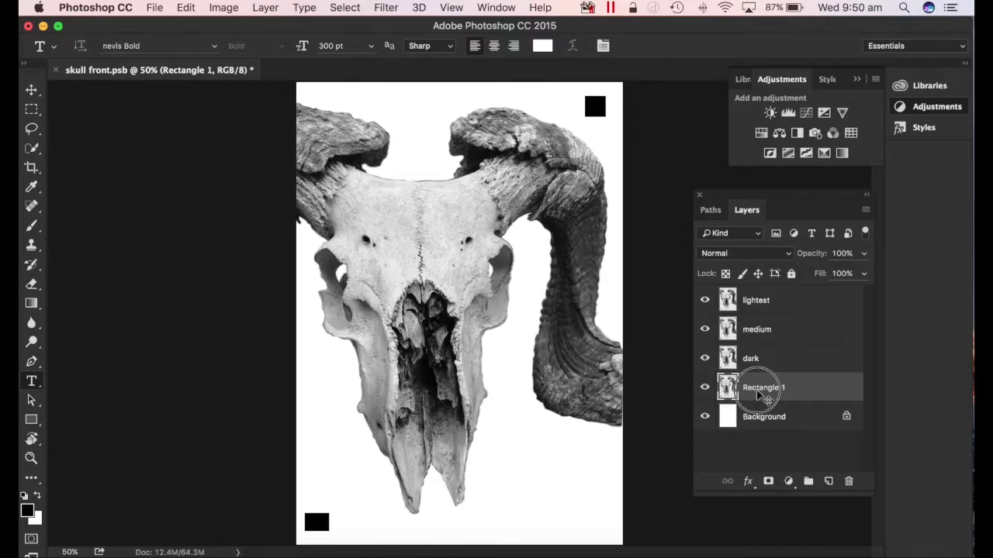
type("darkest")
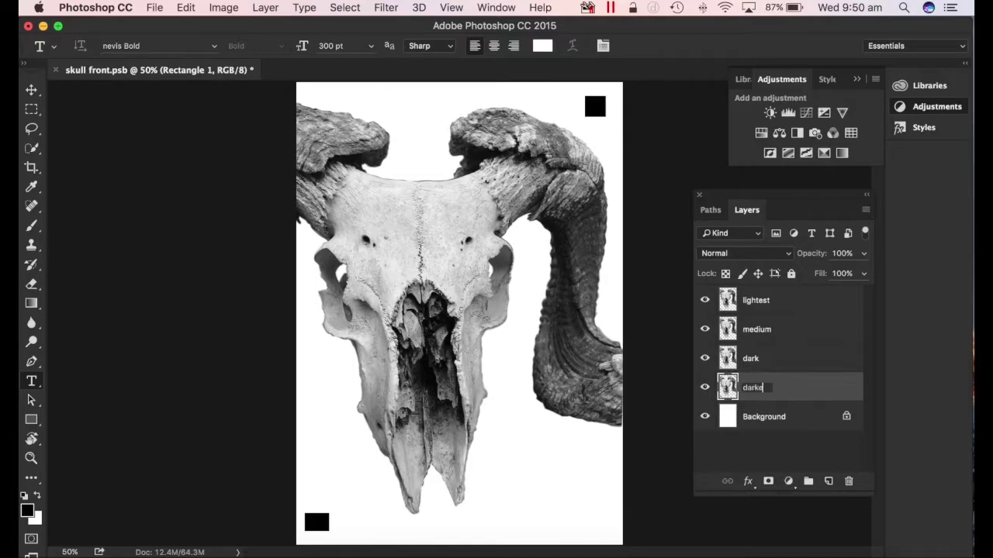
left_click(801, 353)
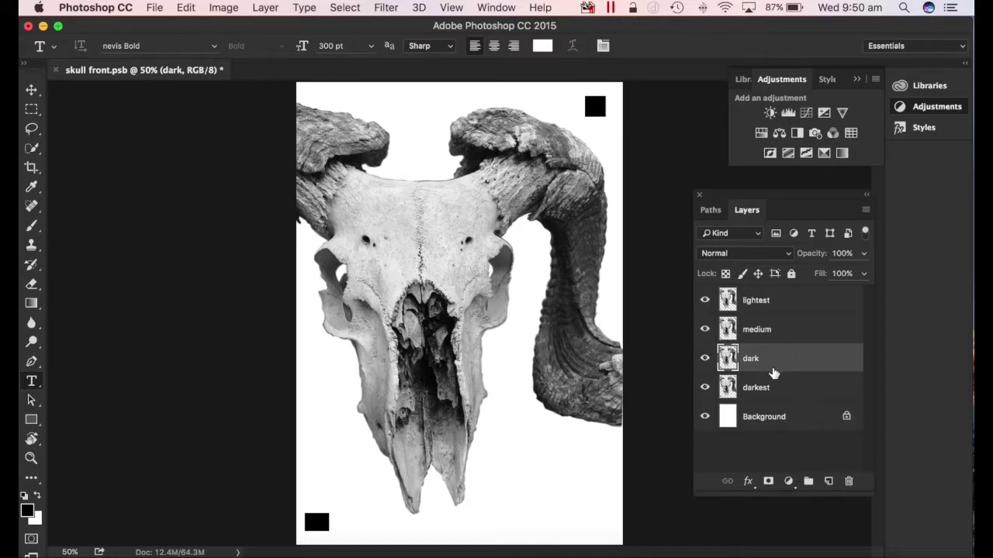
left_click(763, 392)
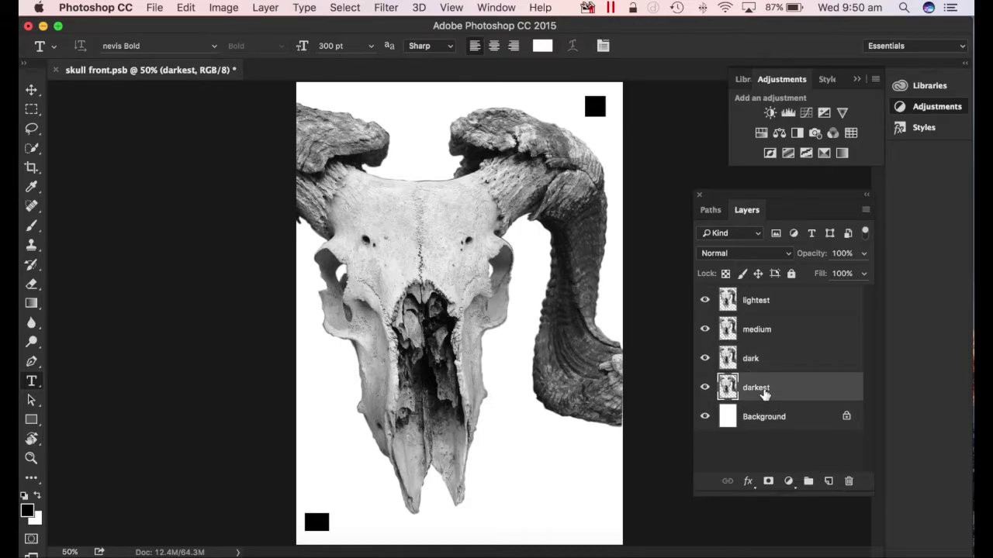
left_click(752, 303)
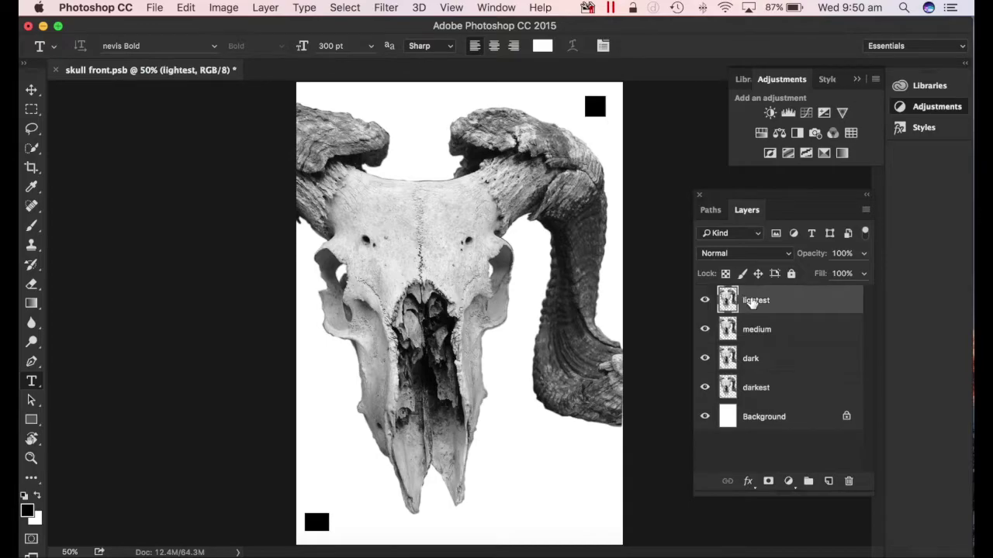
Apply a Threshold at level 218 to the lightest layer, then hide it.
right_click(752, 304)
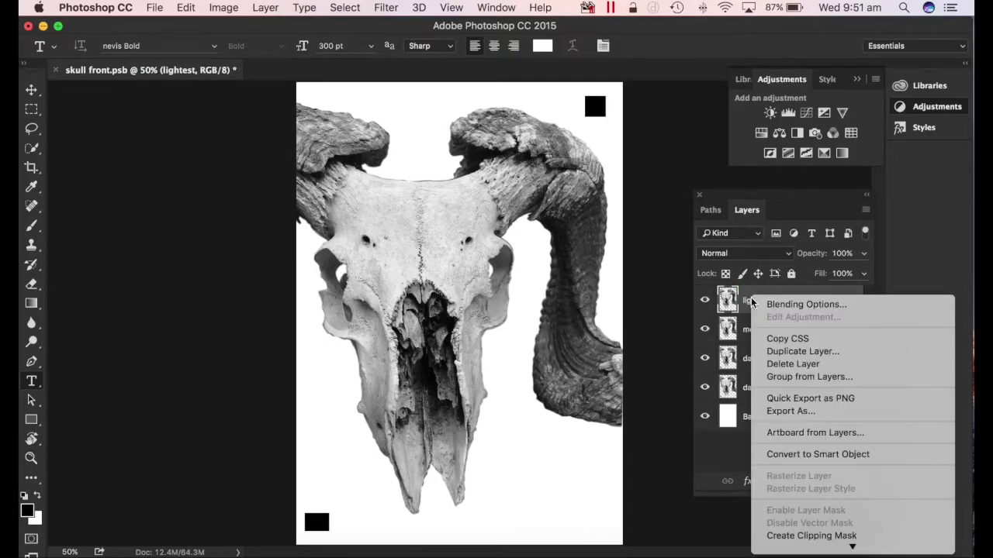
left_click(653, 308)
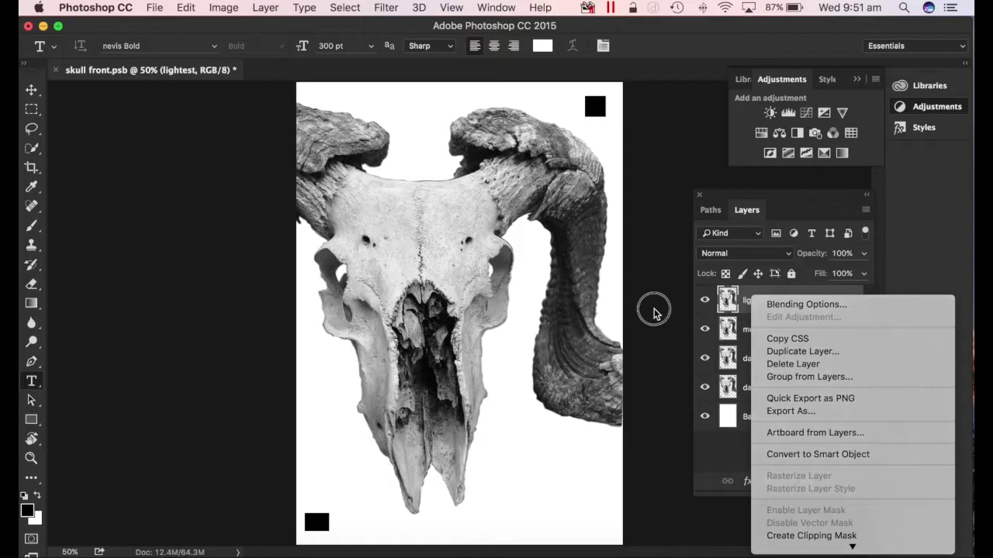
left_click(216, 9)
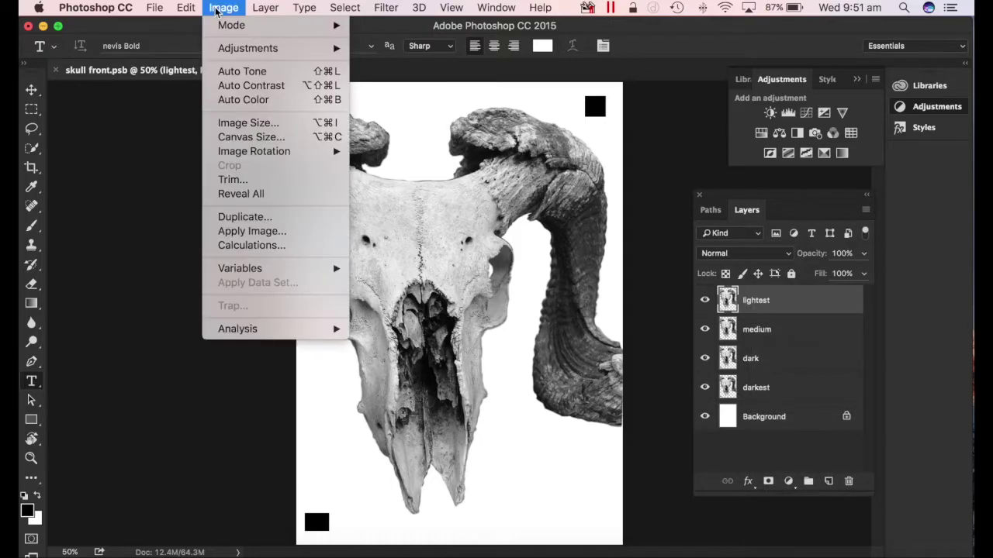
mouse_move(246, 52)
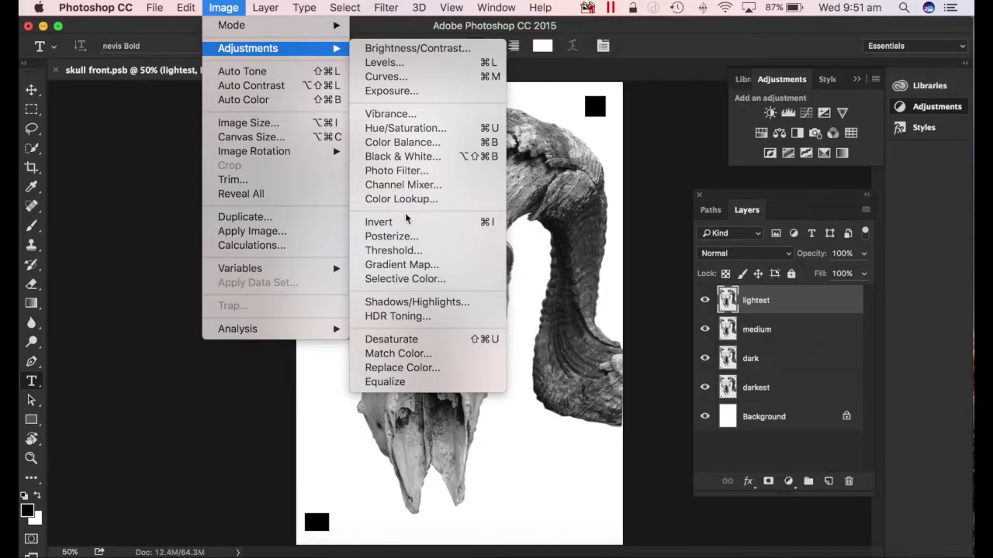
left_click(394, 251)
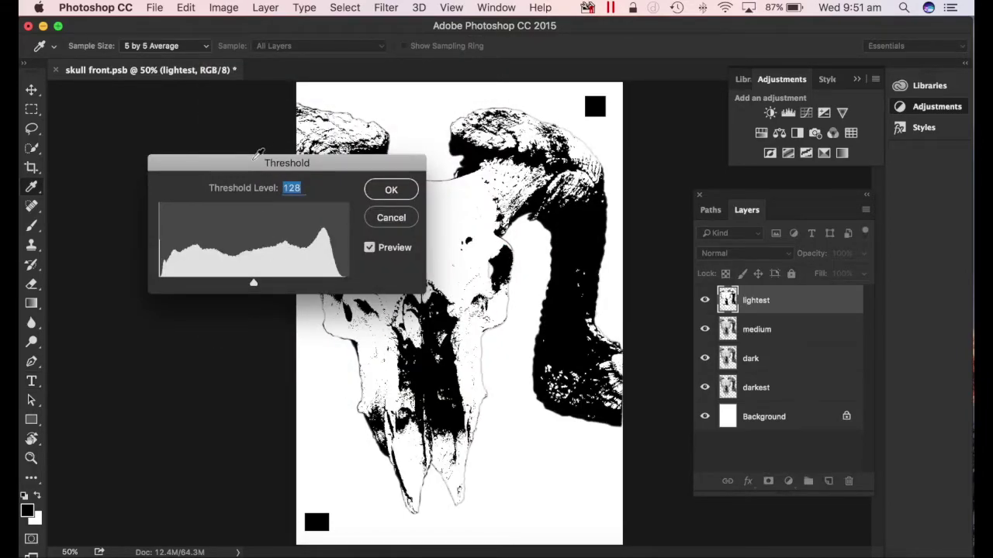
left_click_drag(252, 284, 319, 286)
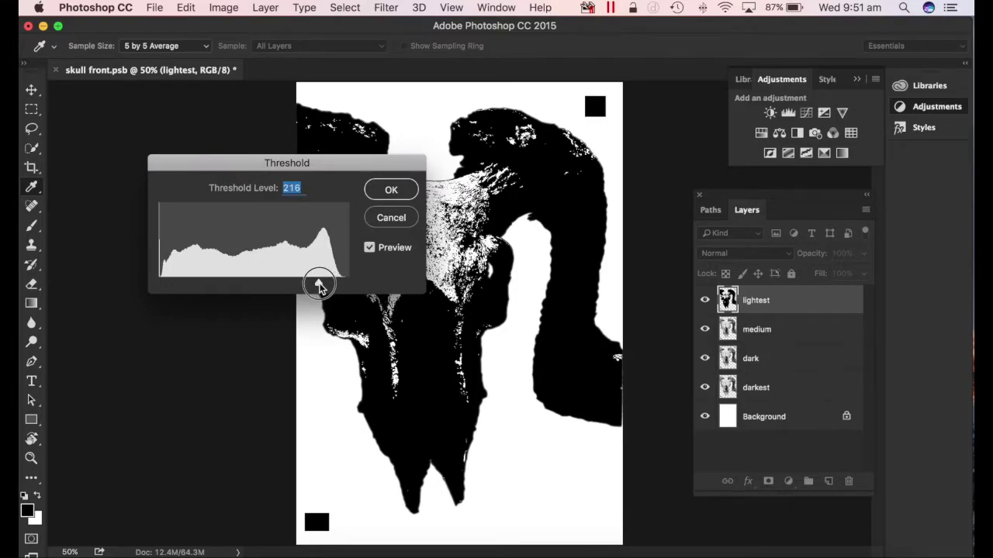
left_click(390, 189)
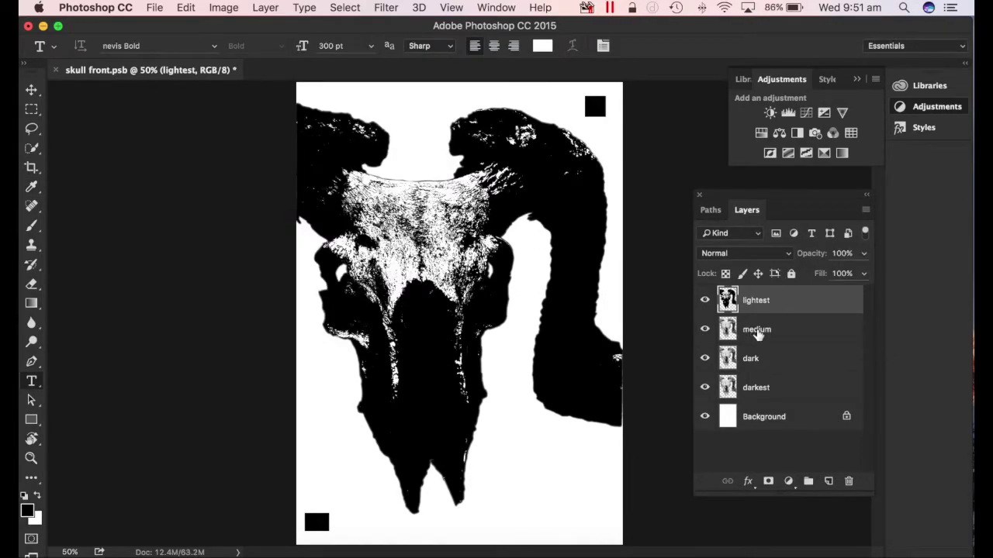
left_click(704, 300)
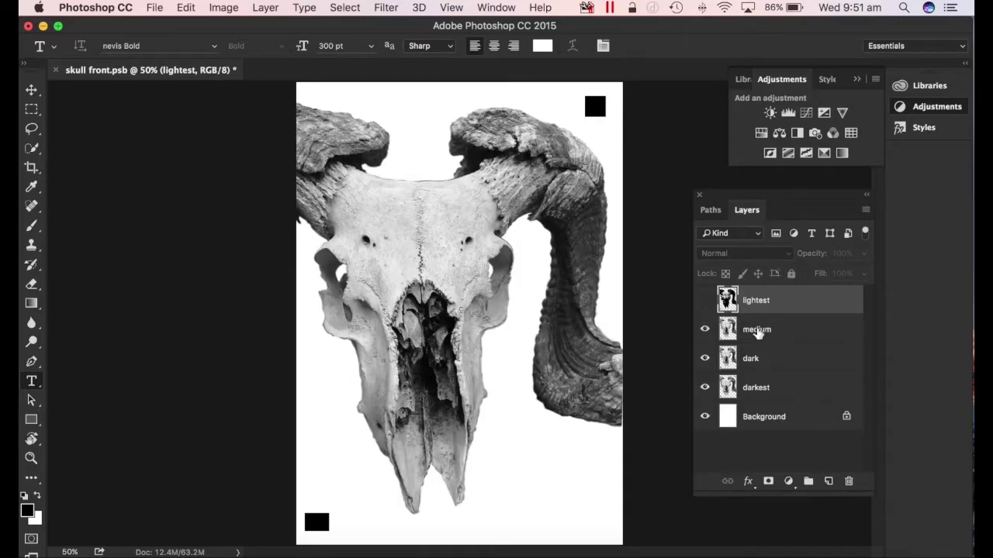
Apply a level-165 Threshold to medium, hide medium and dark, and select dark.
left_click(757, 332)
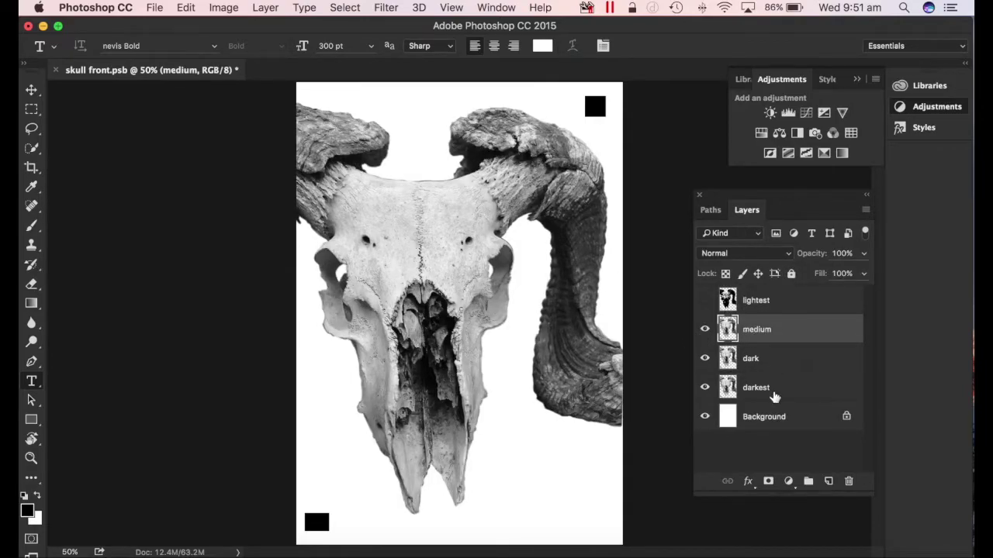
left_click(227, 10)
mouse_move(245, 49)
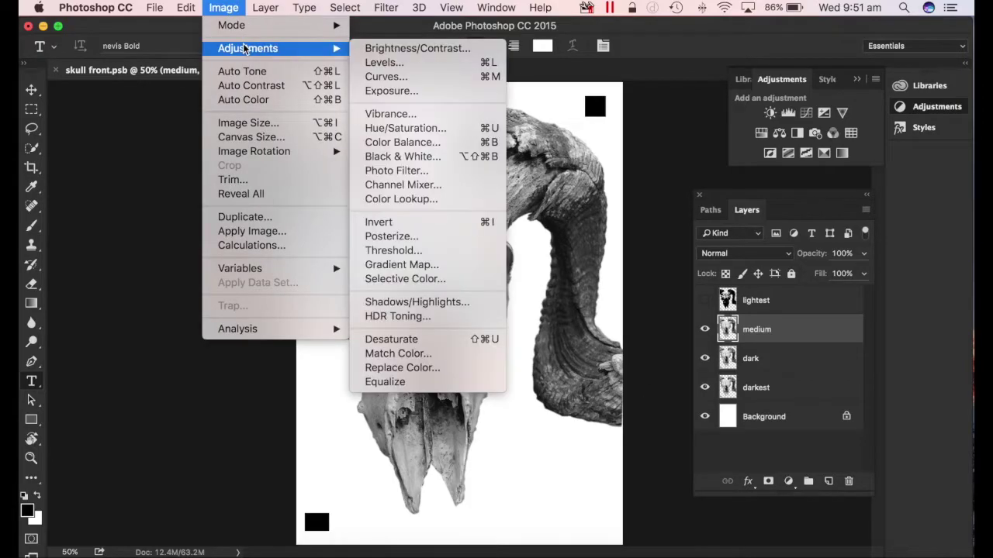
left_click(393, 250)
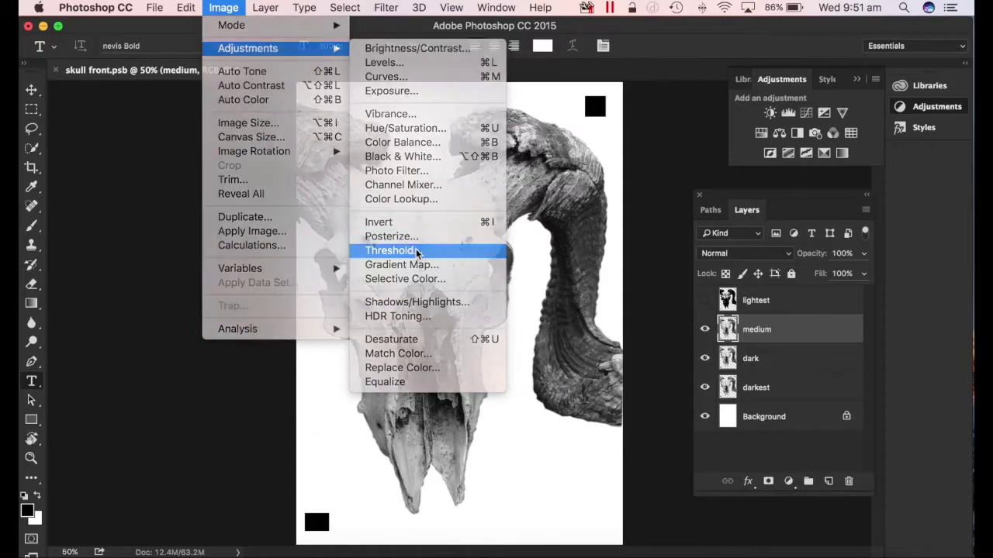
left_click_drag(253, 282, 282, 287)
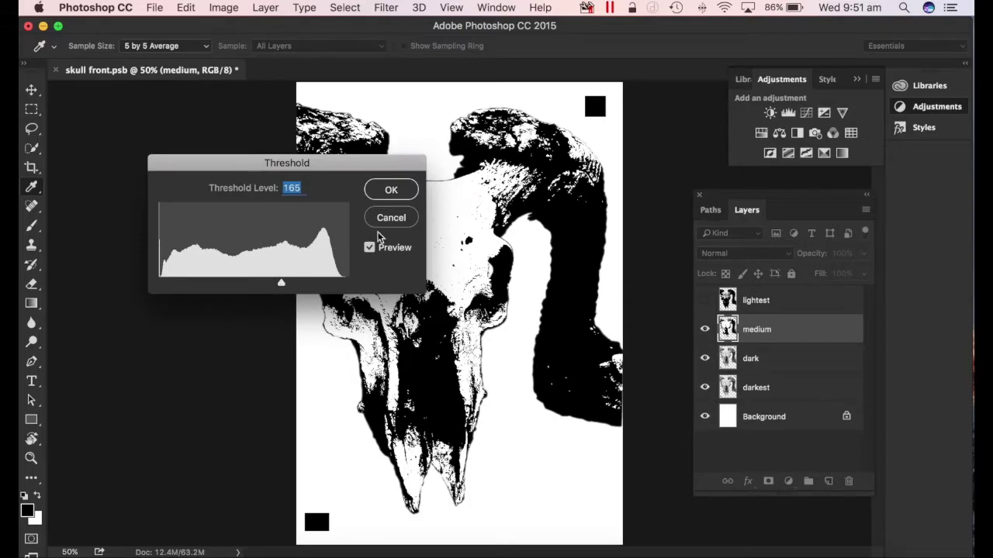
left_click(391, 189)
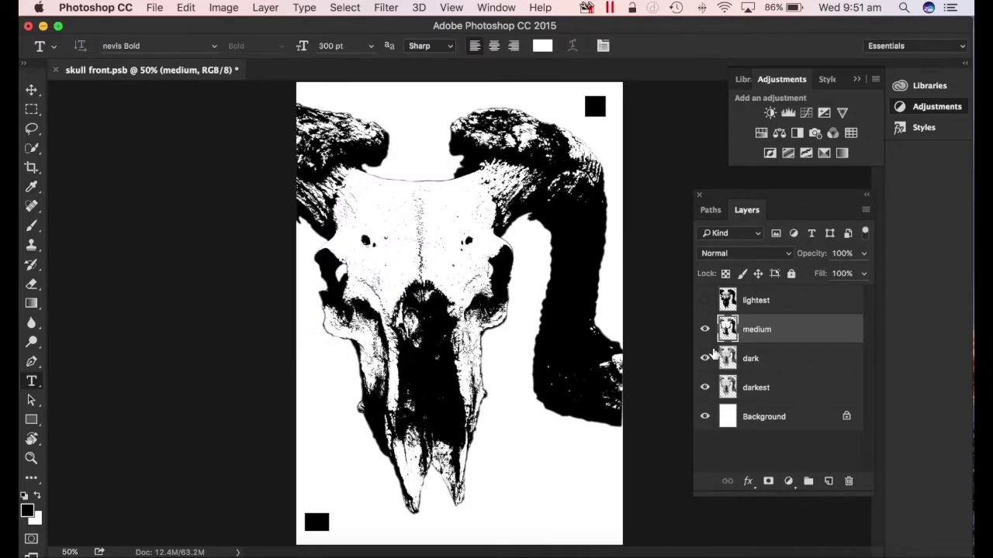
left_click_drag(704, 329, 702, 357)
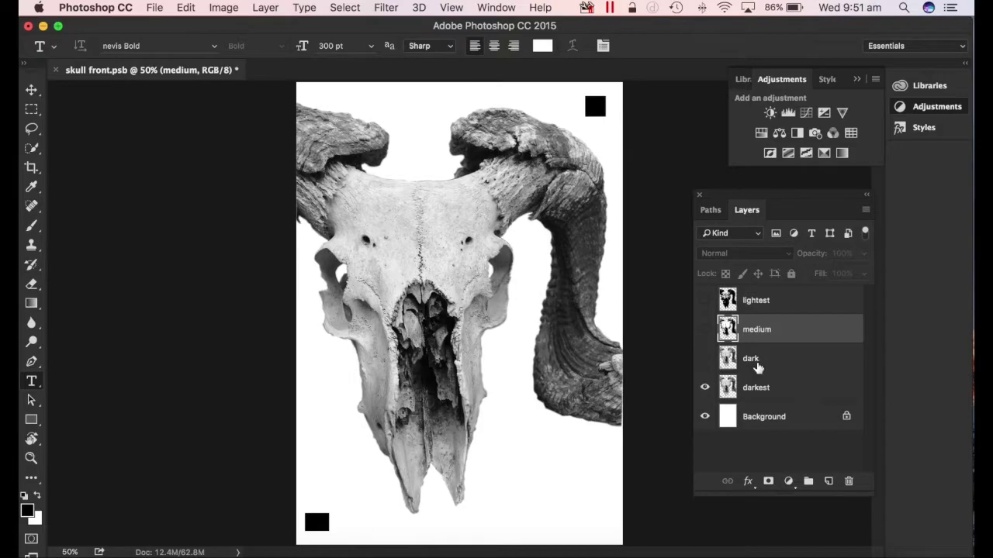
left_click(756, 365)
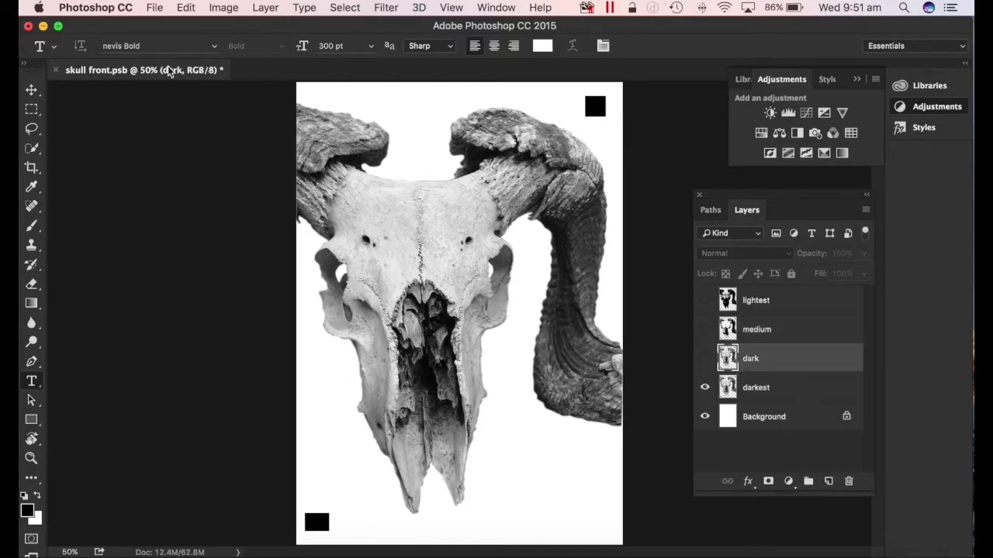
Browse the Edit and Image menus and close them without running a command.
left_click(186, 9)
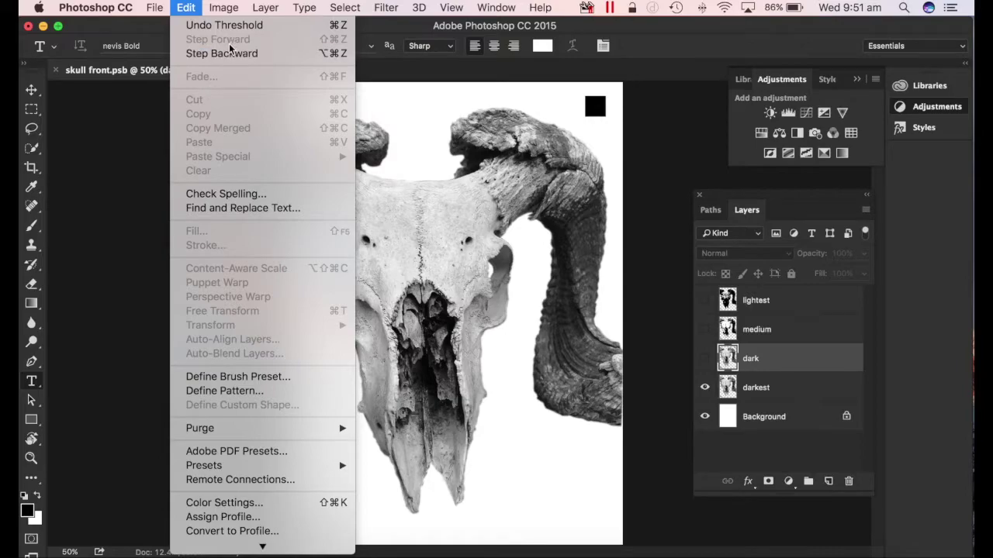
mouse_move(159, 9)
mouse_move(243, 11)
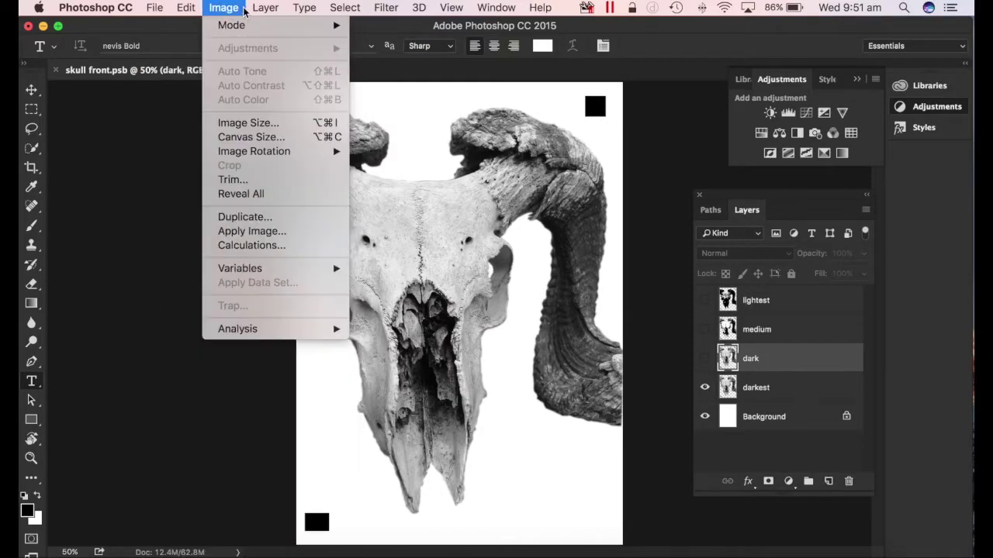
mouse_move(249, 30)
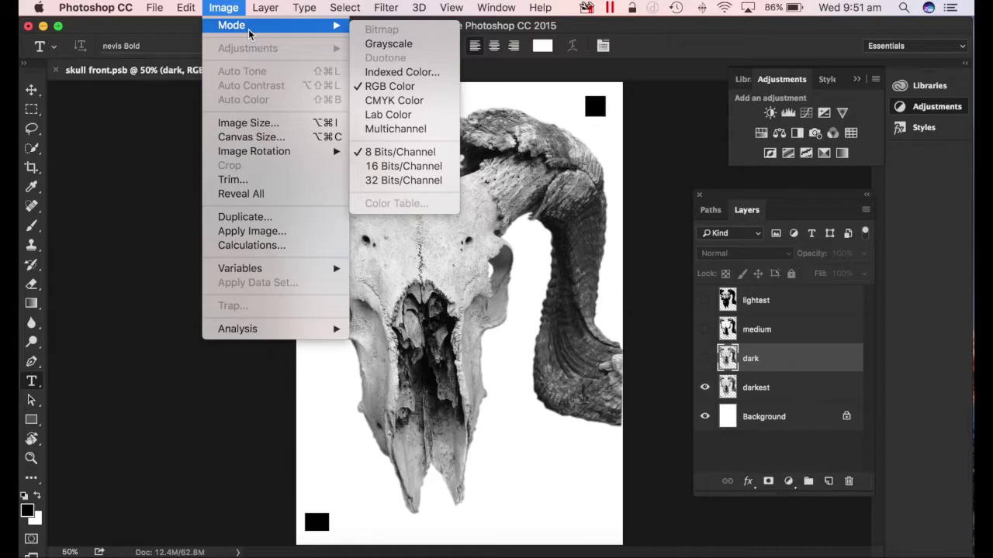
left_click(157, 146)
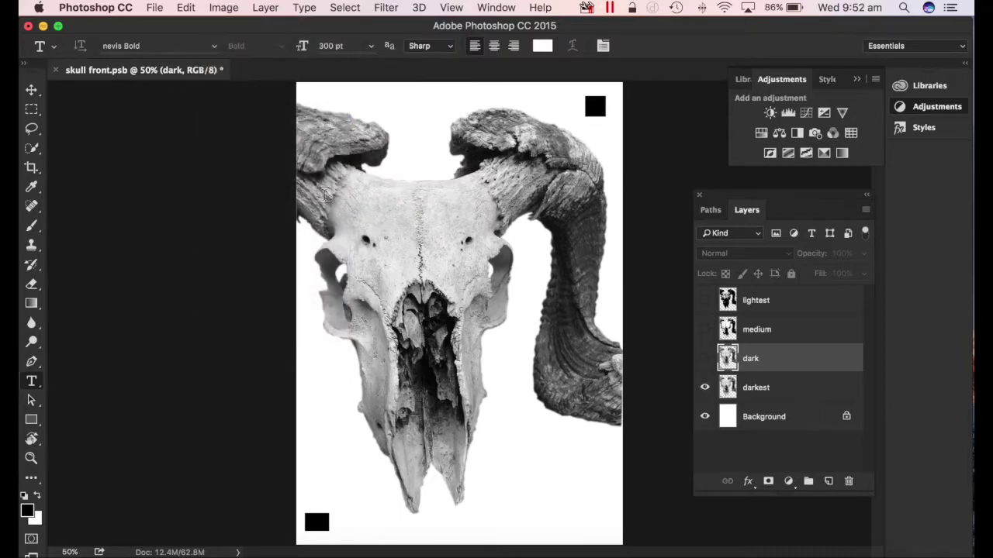
Switch to the Move tool and make the dark layer visible again.
left_click(30, 91)
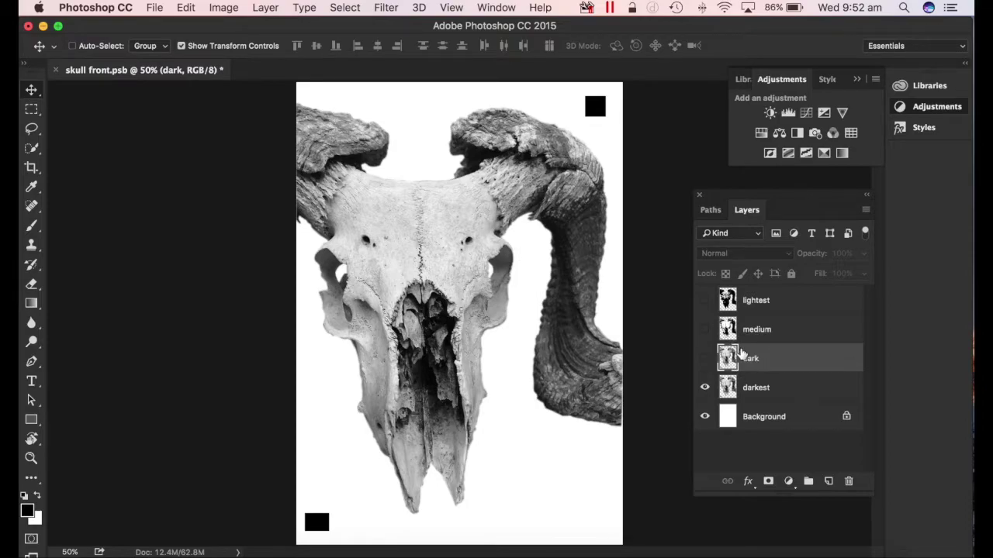
left_click(224, 8)
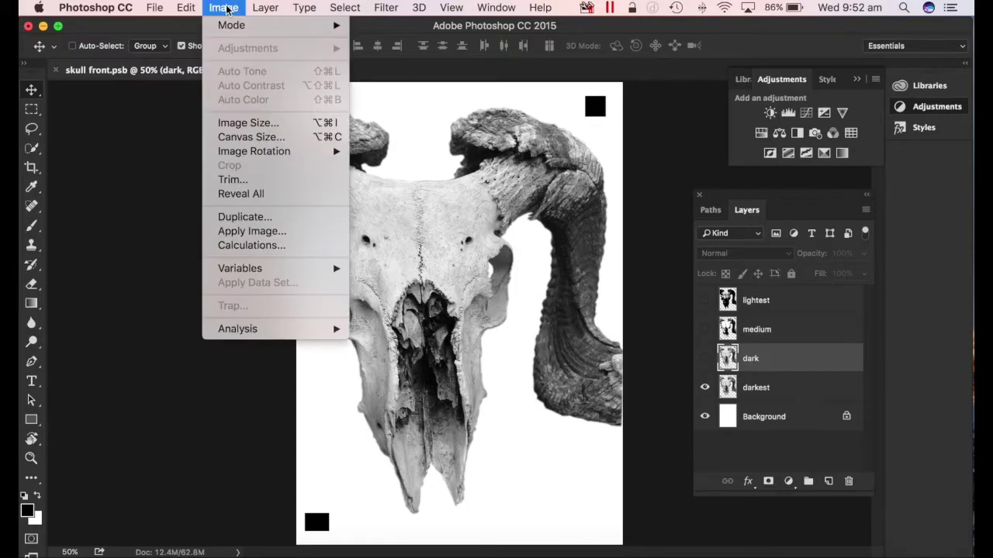
left_click(454, 204)
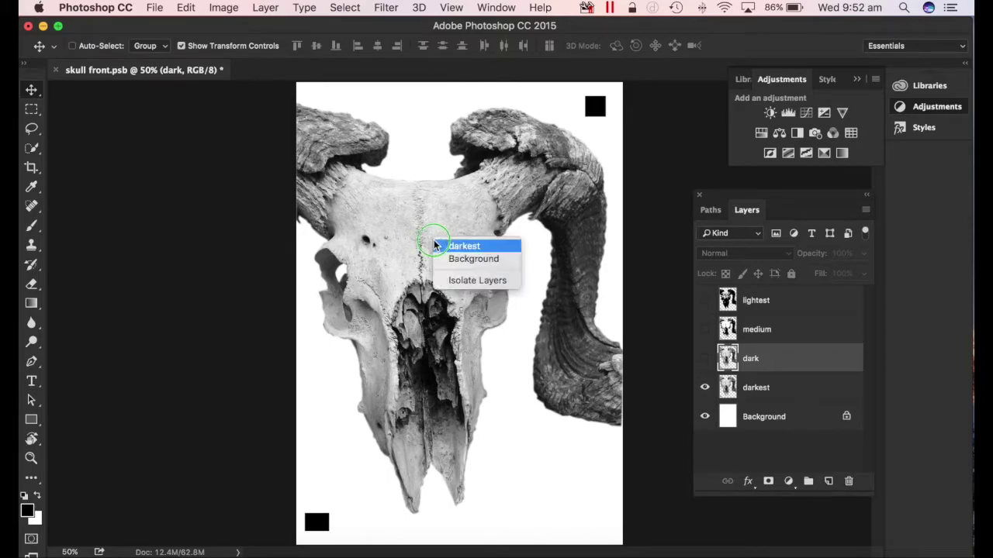
left_click(409, 232)
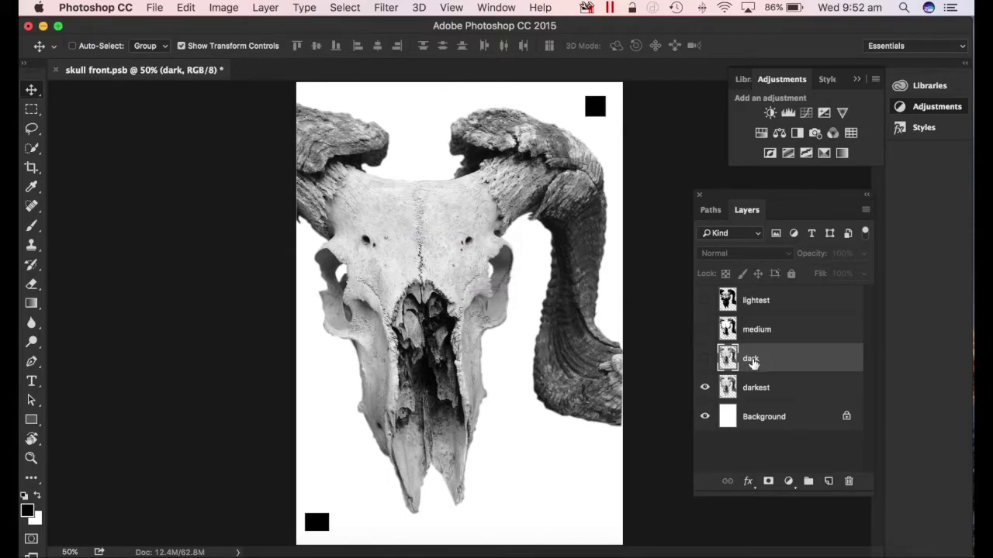
left_click(704, 359)
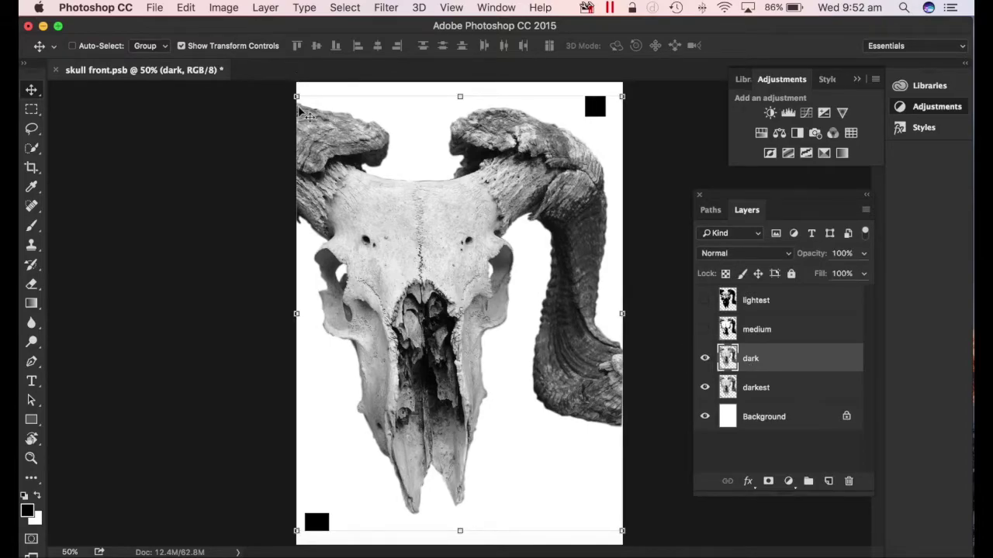
Apply a Threshold at level 77 to the dark layer, then select darkest.
left_click(230, 9)
mouse_move(232, 56)
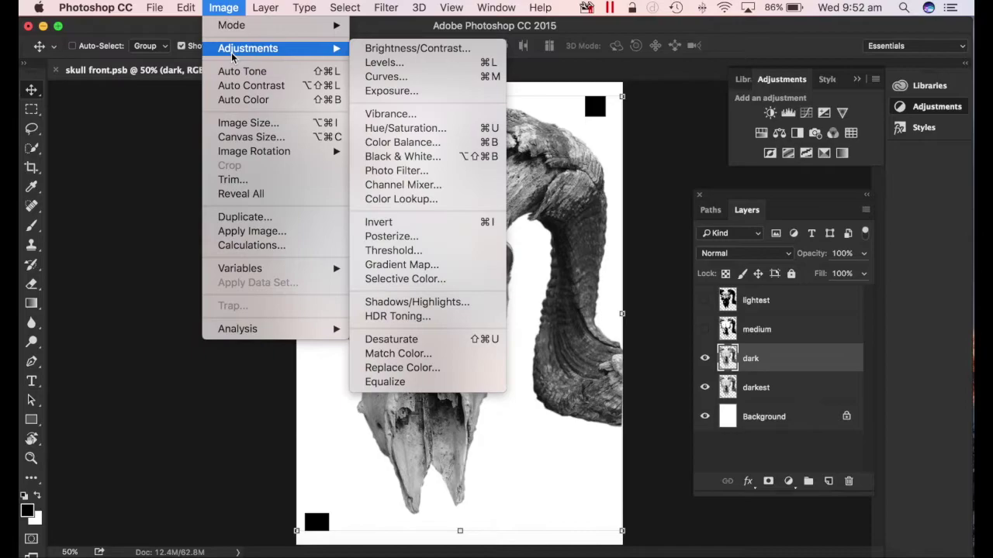
left_click(429, 250)
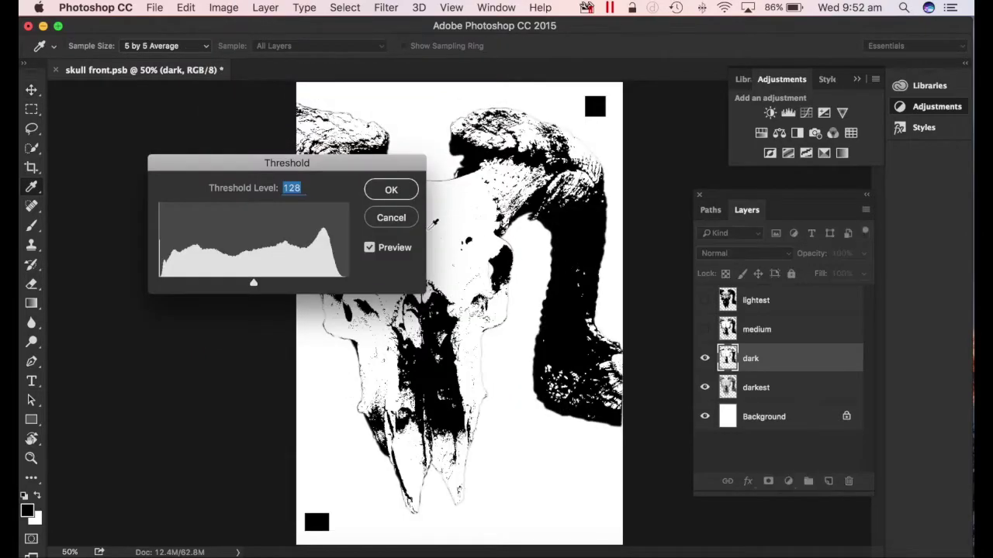
left_click_drag(253, 285, 217, 285)
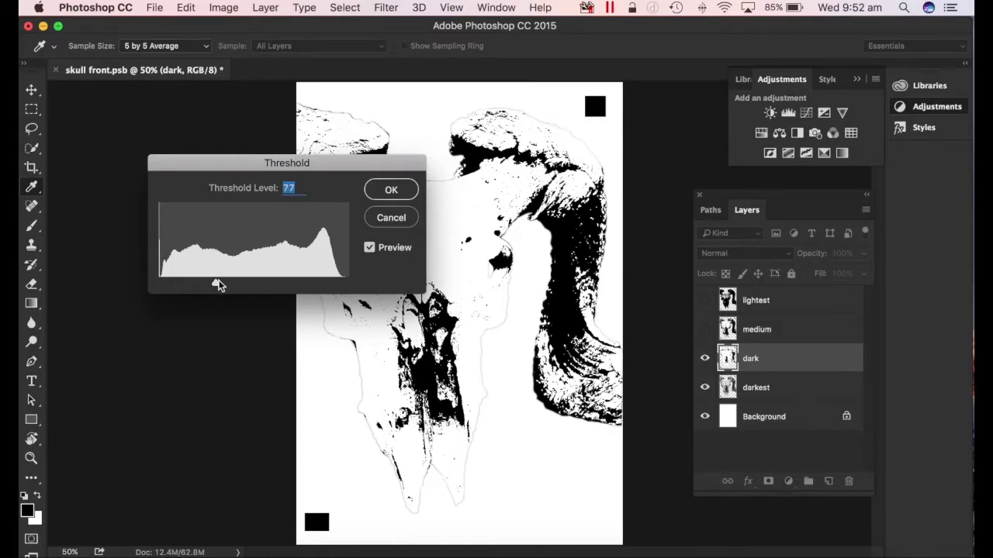
left_click(382, 195)
key("v")
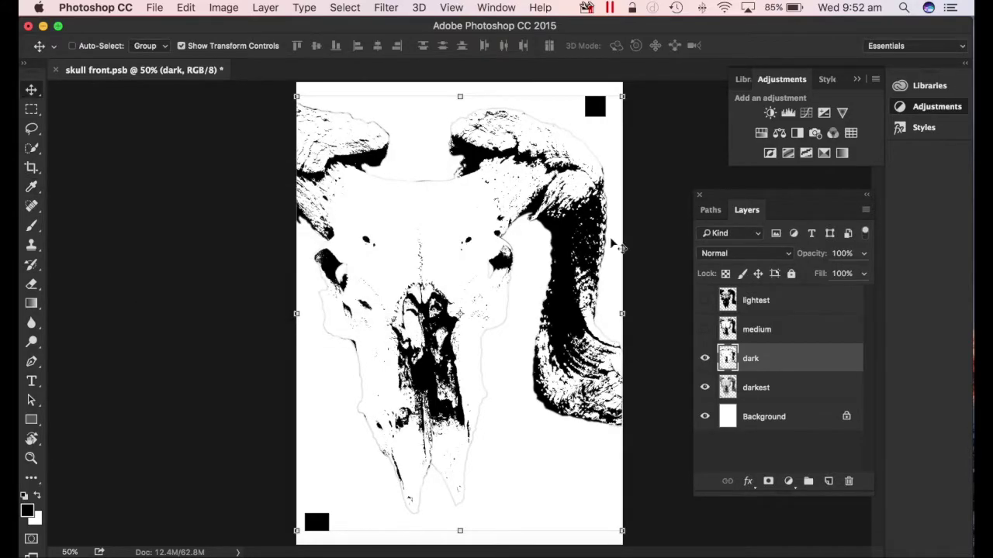
left_click(767, 394)
Hide the dark layer and apply a Threshold of level 47 to the darkest layer.
left_click(704, 358)
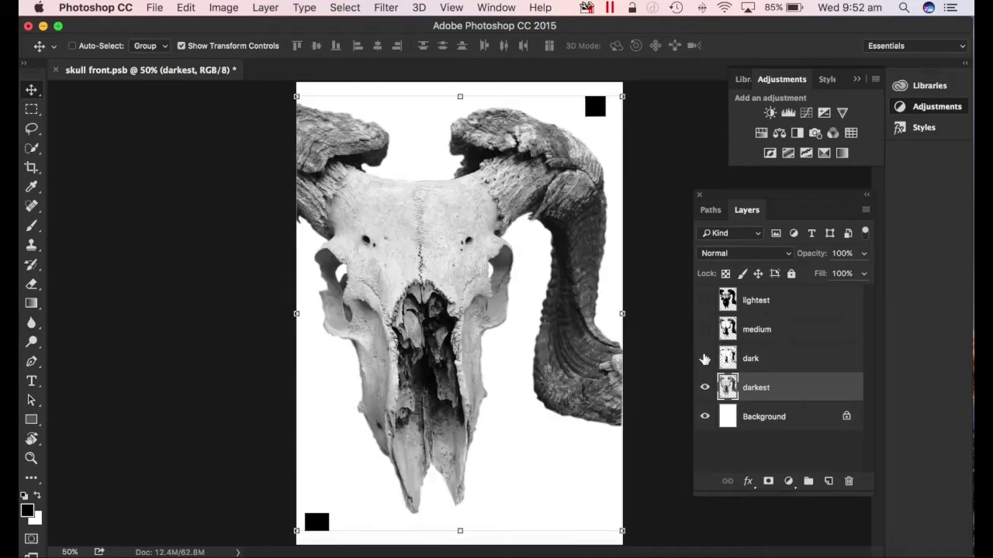
left_click(227, 9)
mouse_move(243, 48)
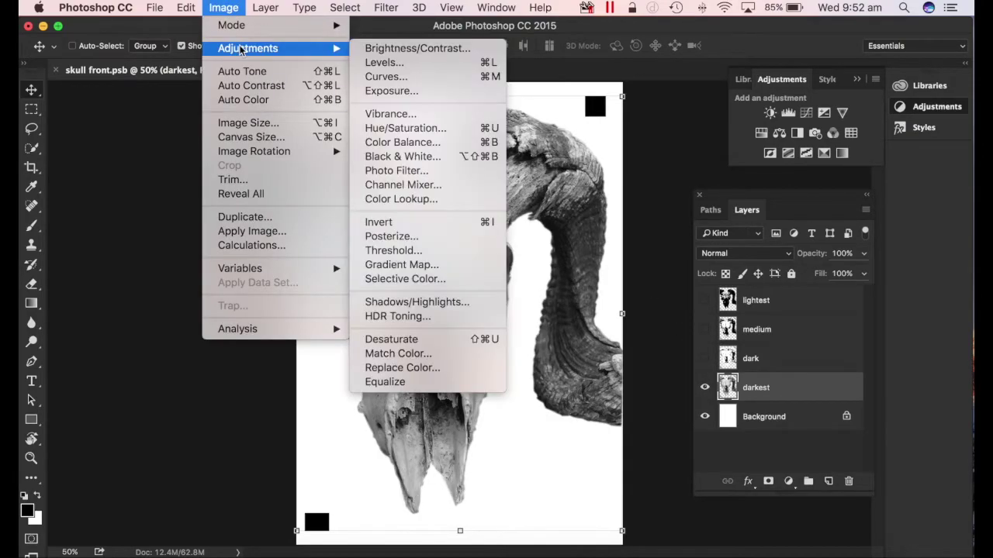
left_click(425, 252)
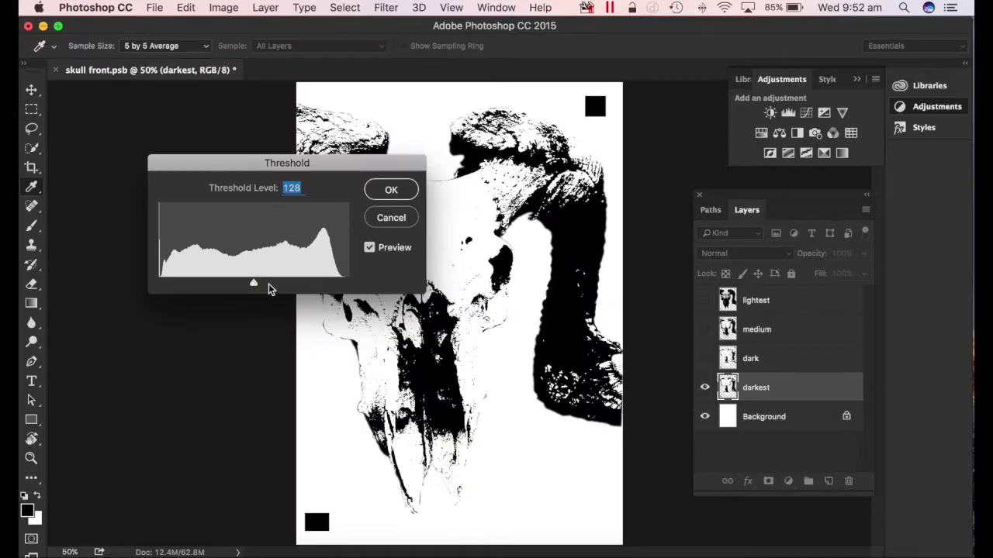
left_click_drag(255, 284, 197, 285)
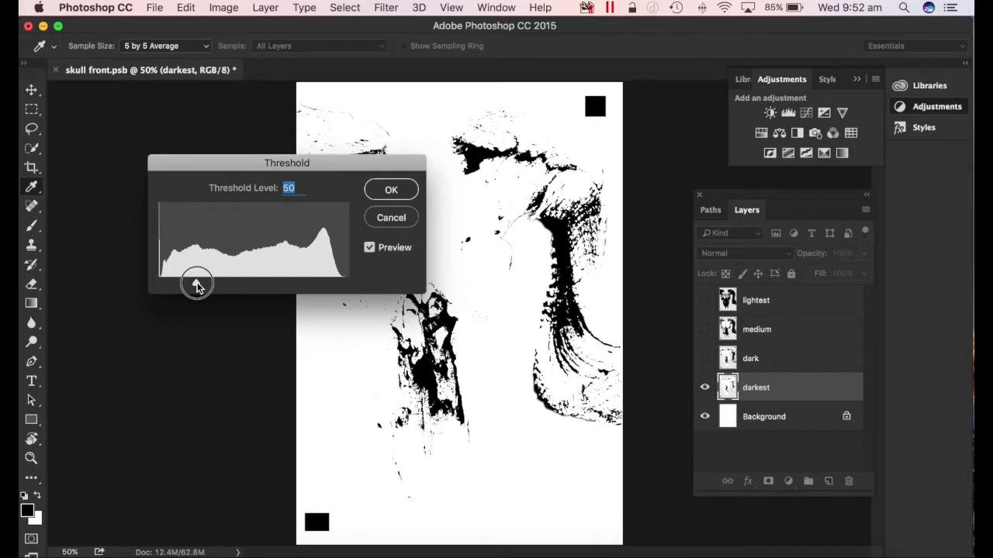
left_click_drag(197, 287, 195, 287)
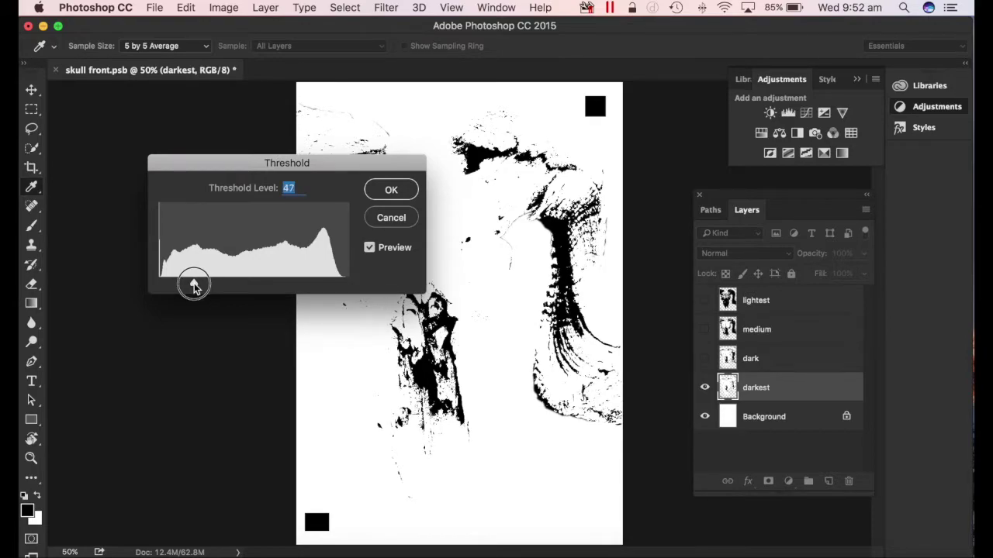
left_click(391, 189)
key("v")
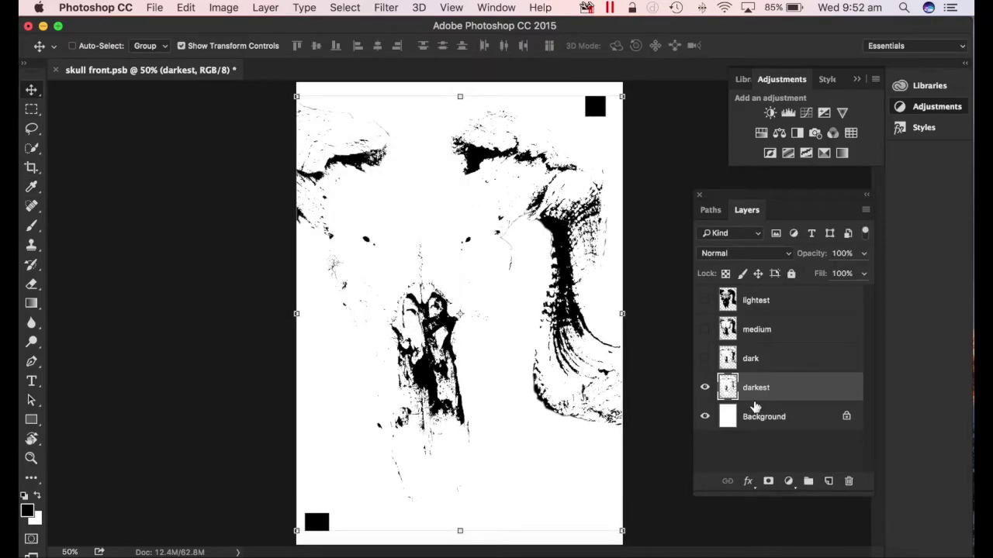
Turn visibility back on for the darkest, dark, medium and lightest stencil layers.
left_click(665, 436)
left_click(705, 388)
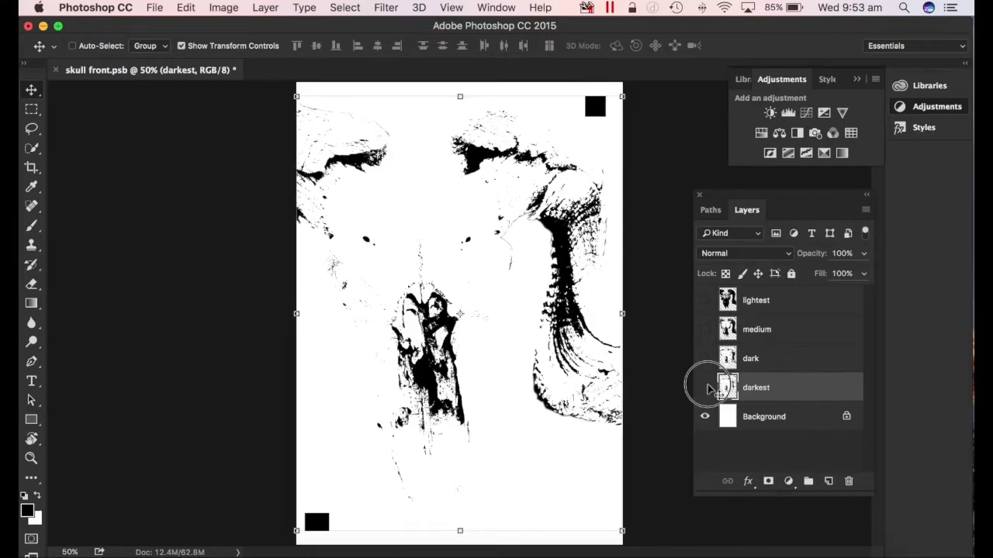
left_click(705, 387)
left_click(705, 359)
left_click(705, 329)
left_click(707, 301)
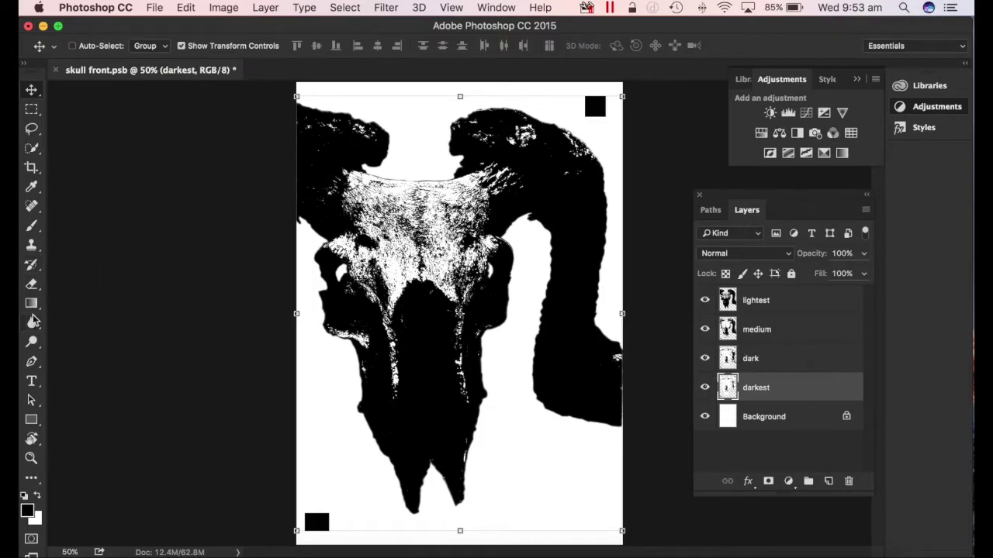
left_click(31, 382)
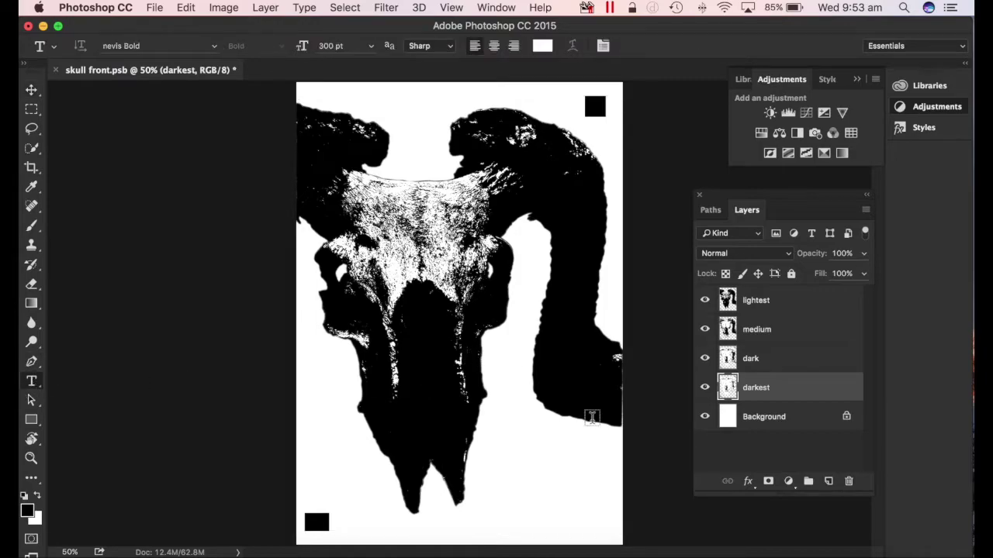
Start a text label below the skull on the lightest layer, set to 14 pt with Sharp anti-aliasing.
left_click(808, 305)
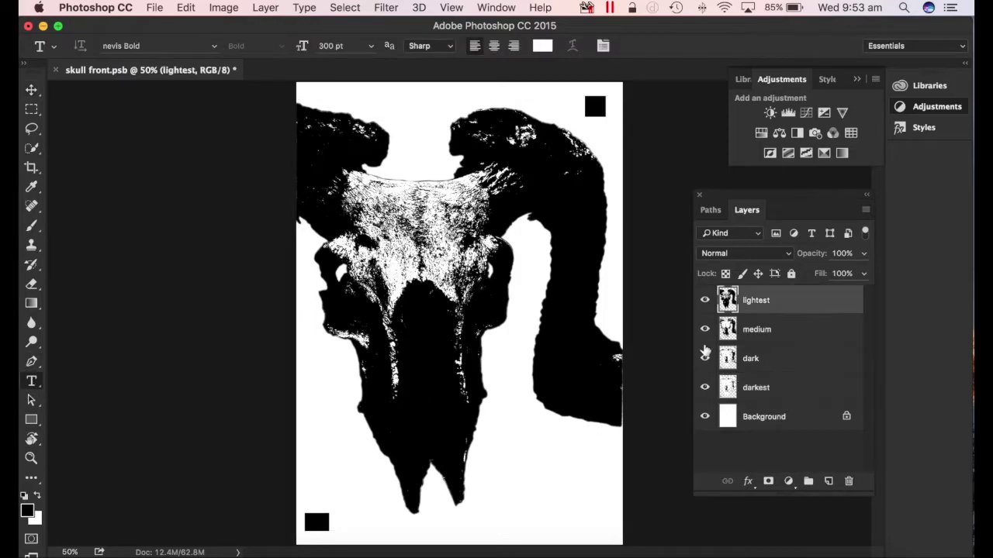
left_click(508, 505)
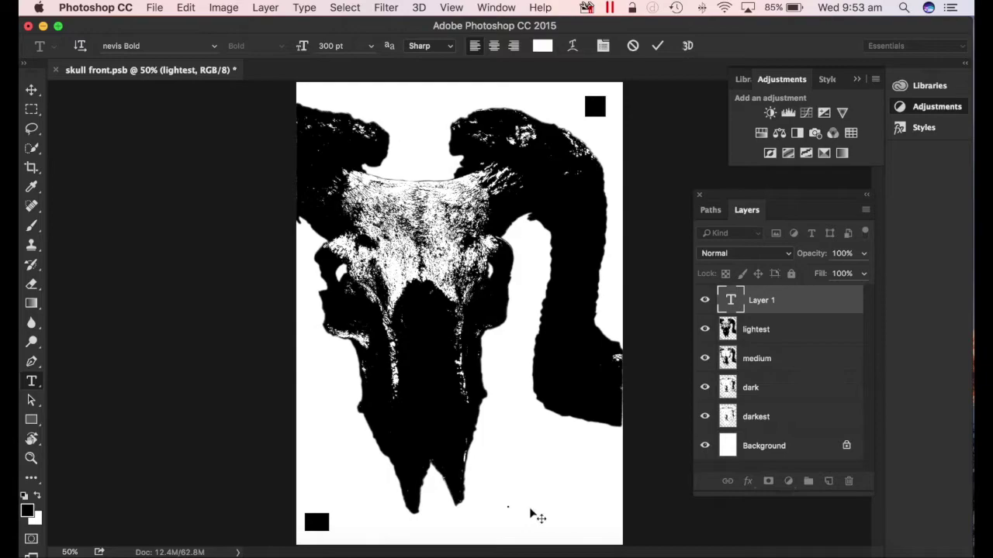
type("L")
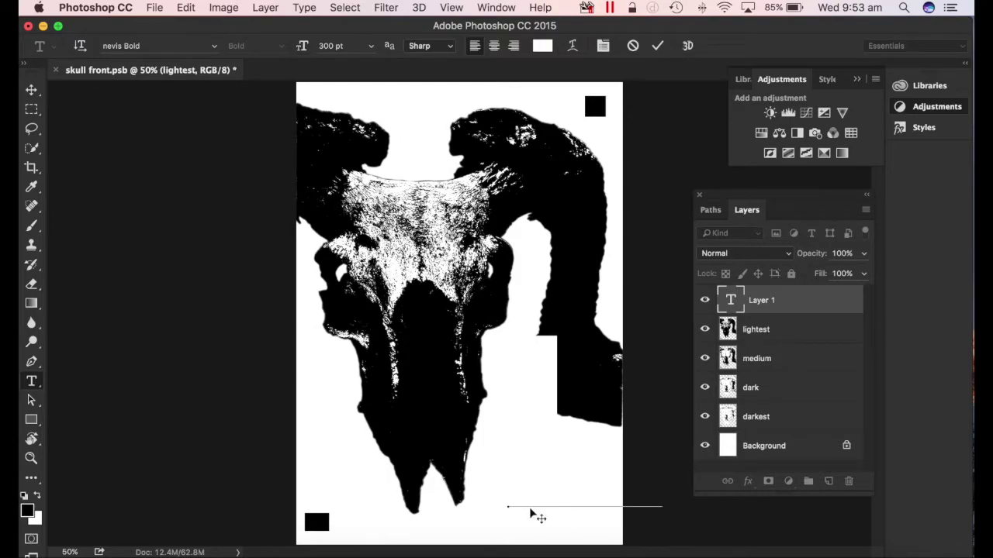
left_click(370, 45)
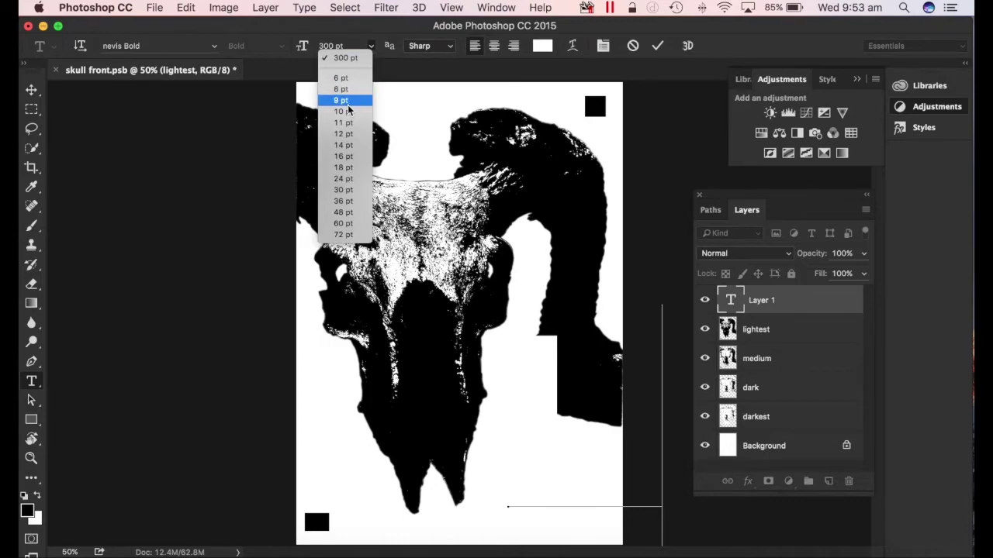
left_click(343, 112)
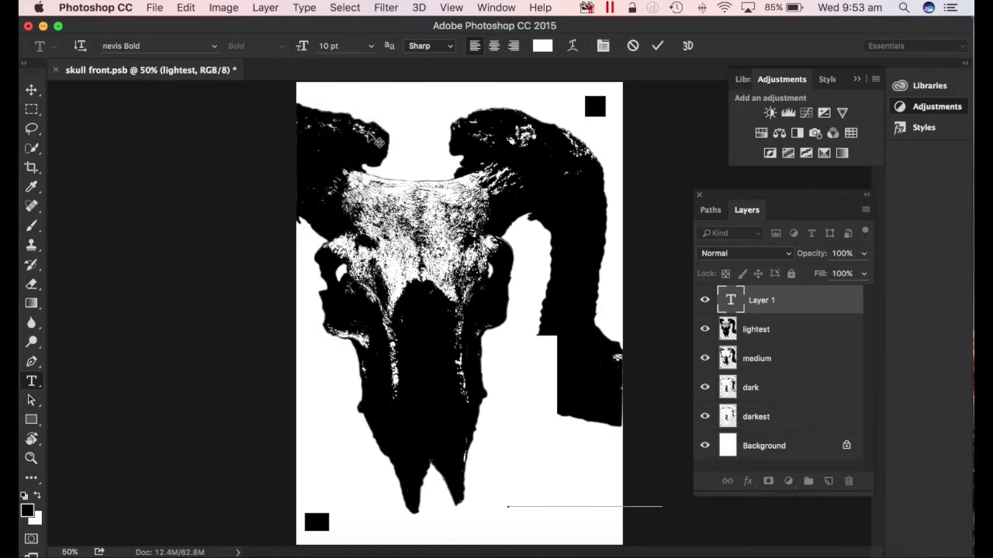
key("ctrl+z")
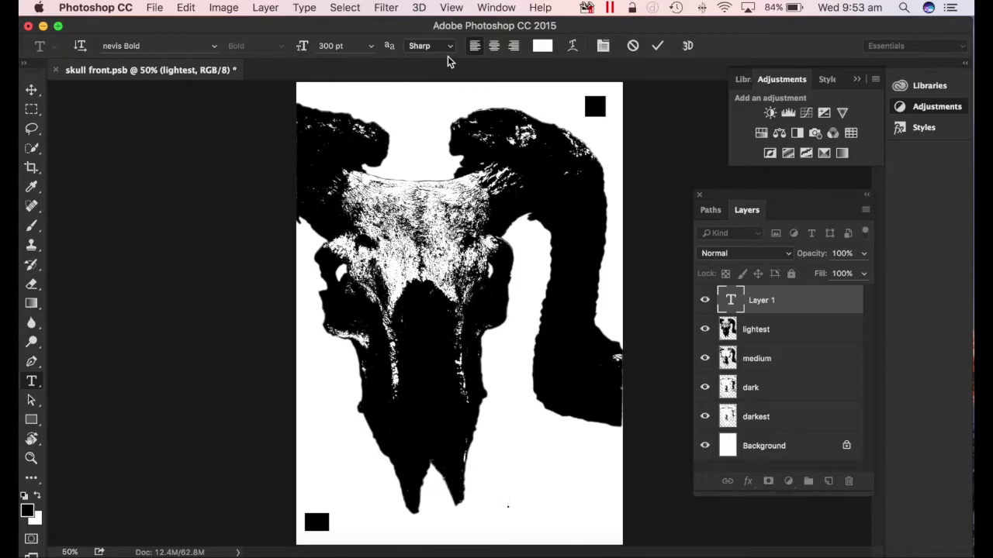
left_click(450, 48)
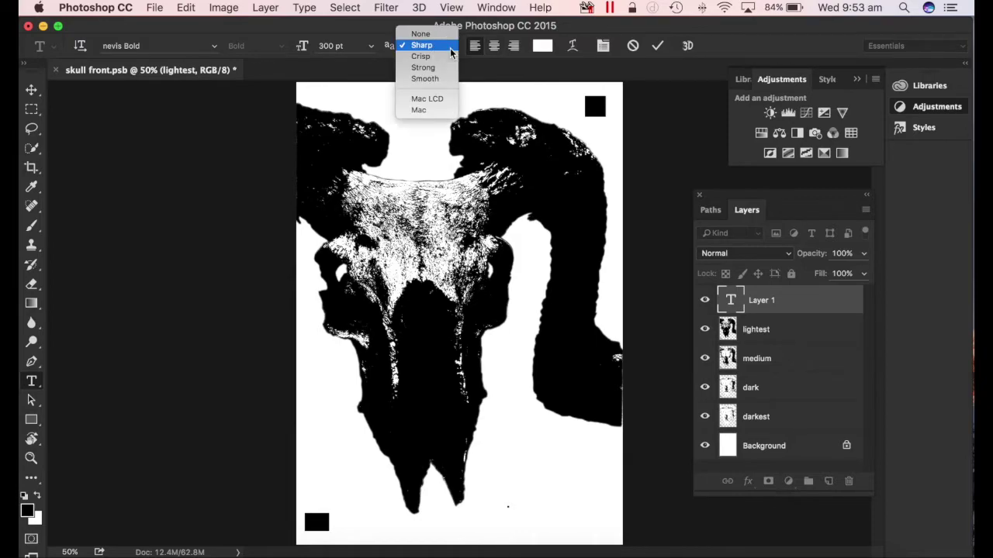
left_click(391, 28)
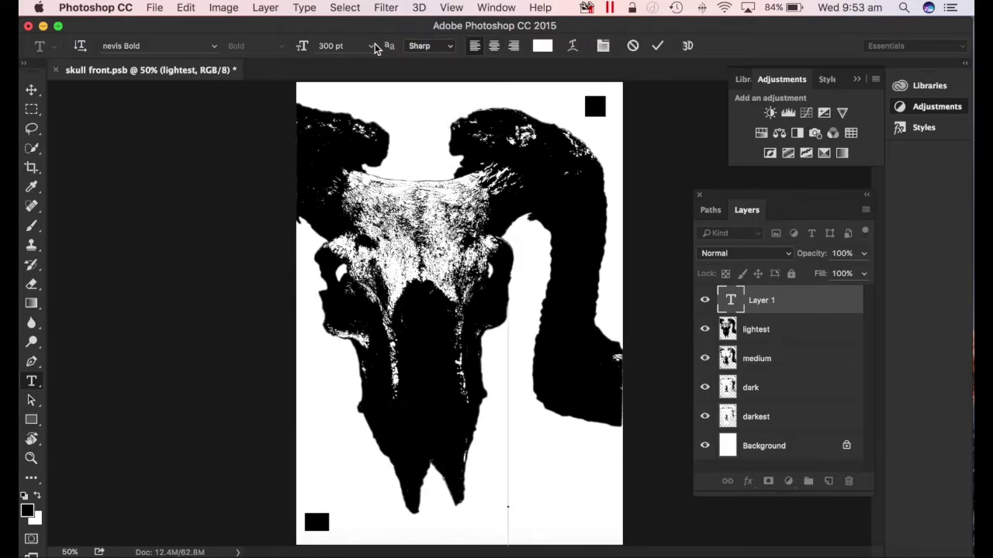
left_click(373, 46)
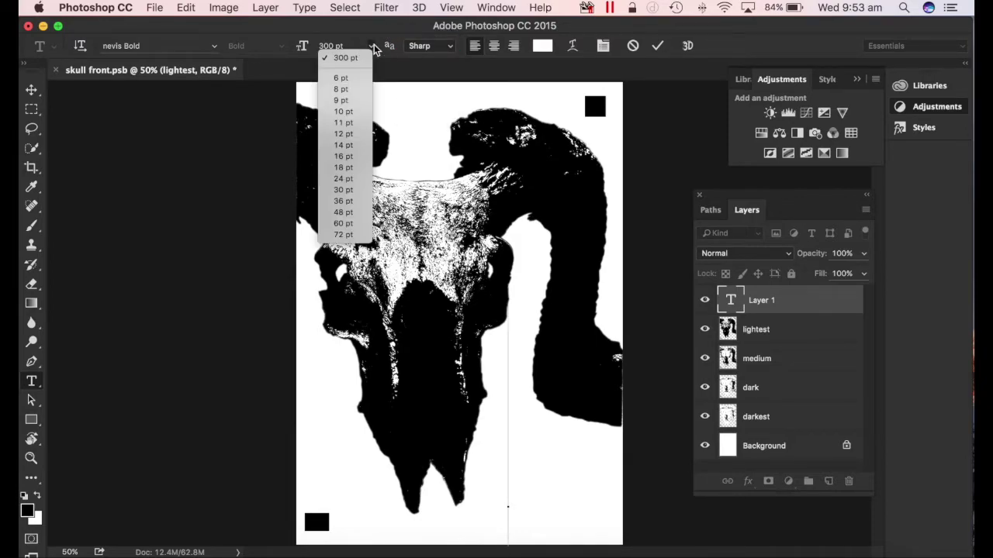
left_click(341, 146)
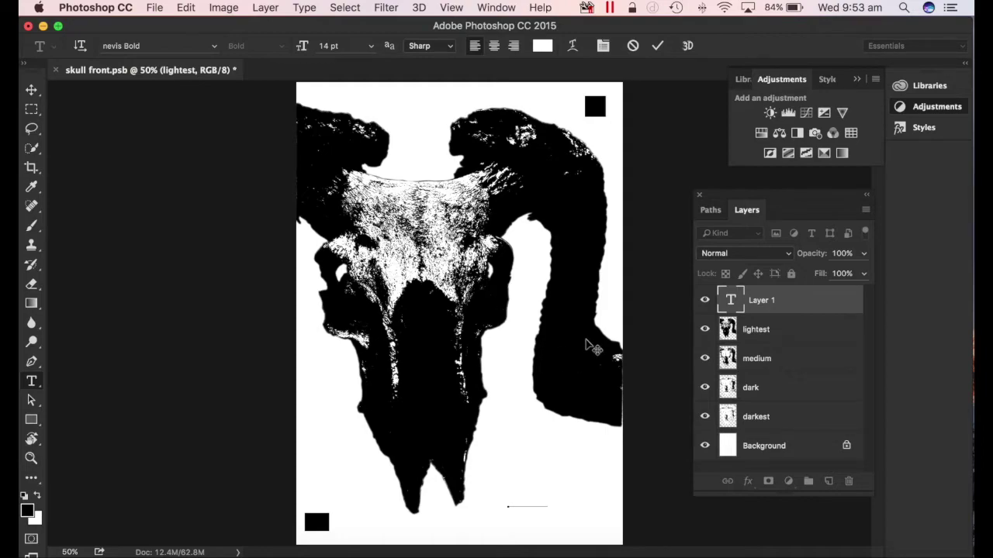
Colour the label text near-black (121212) and commit the Lighest label.
left_click_drag(545, 499, 492, 501)
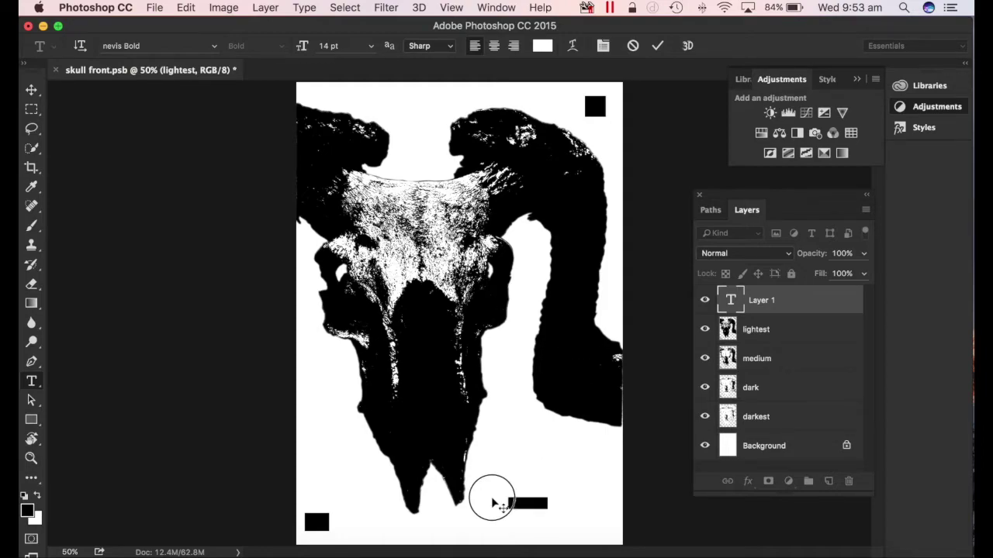
left_click(543, 46)
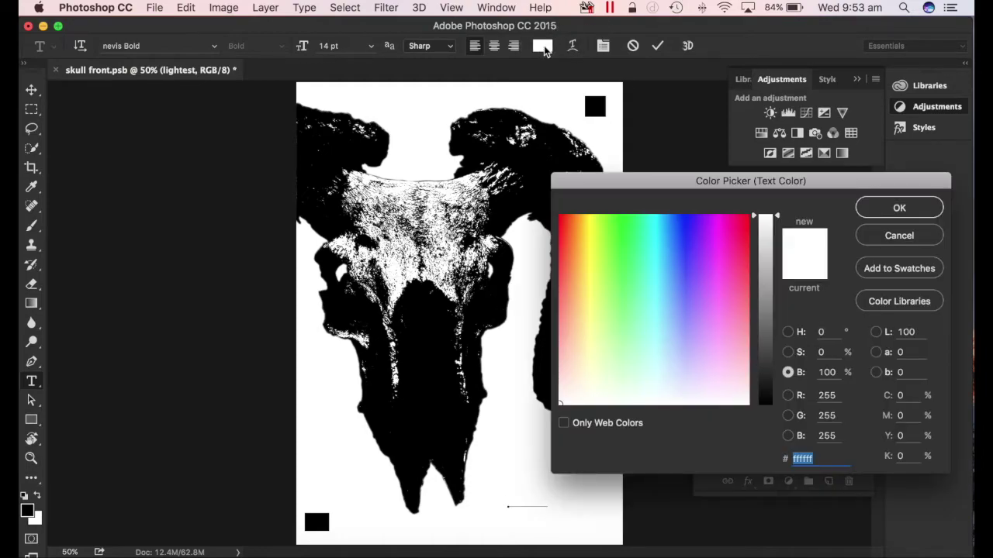
left_click(767, 391)
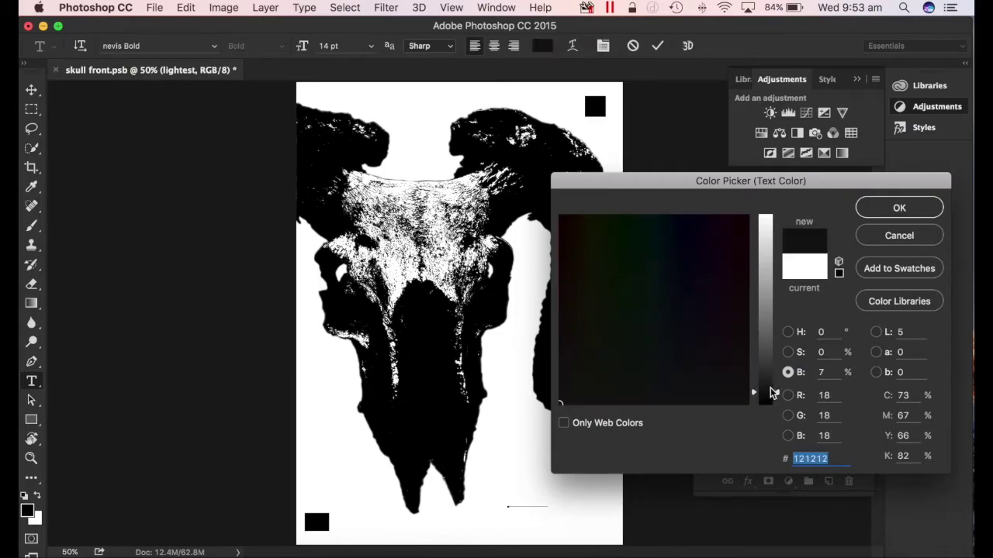
left_click(900, 209)
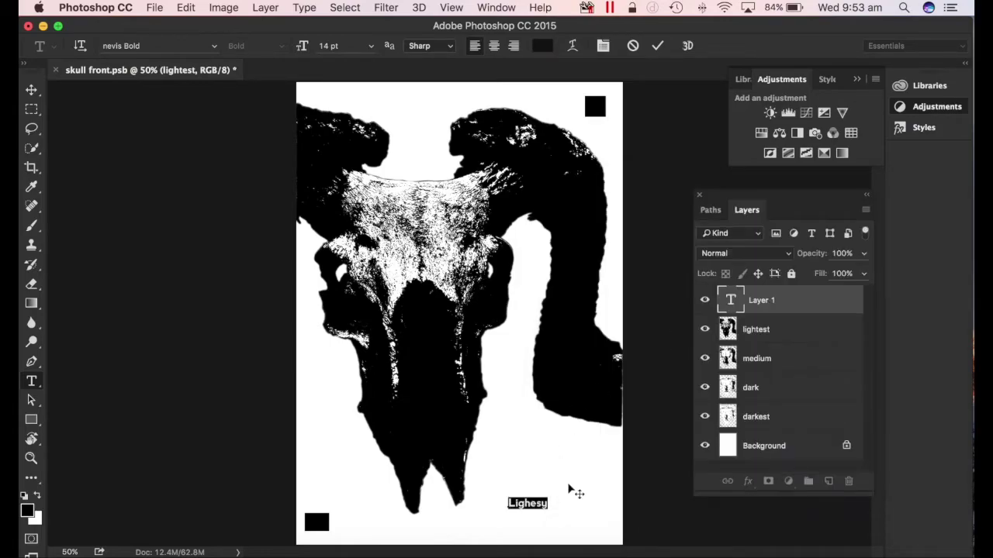
left_click(549, 502)
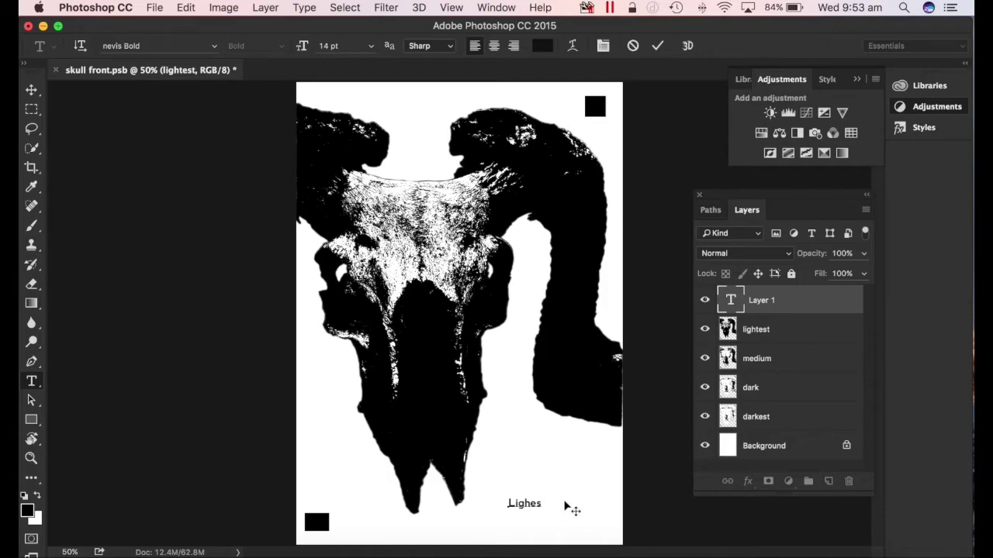
left_click(766, 330)
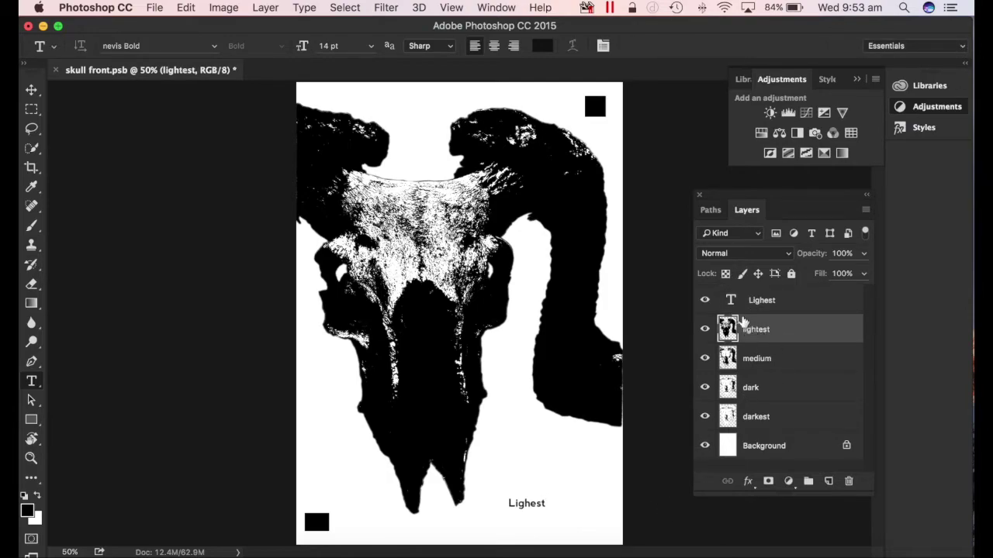
Hide the lightest stencil and its Lighest label, then select the medium stencil layer.
left_click(760, 360)
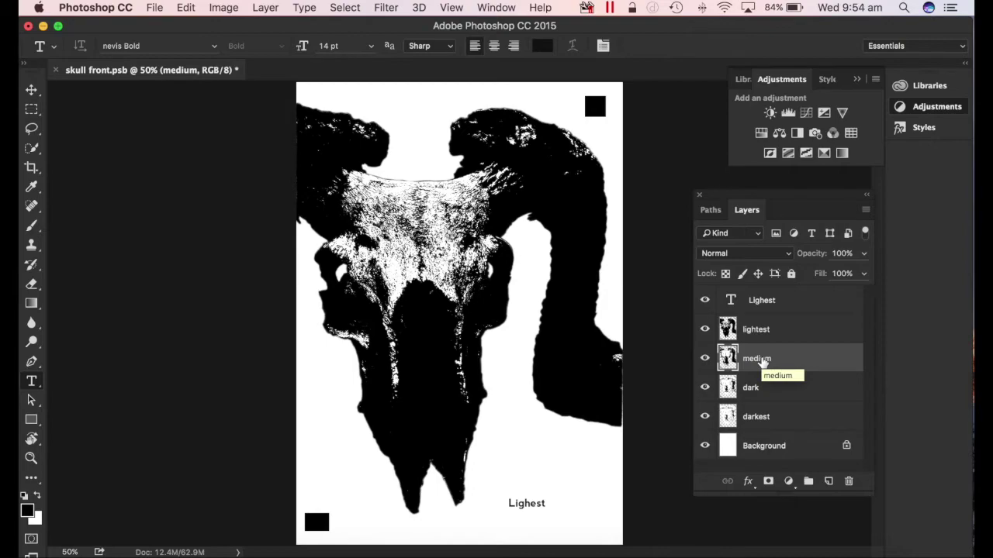
left_click(705, 330)
left_click(705, 300)
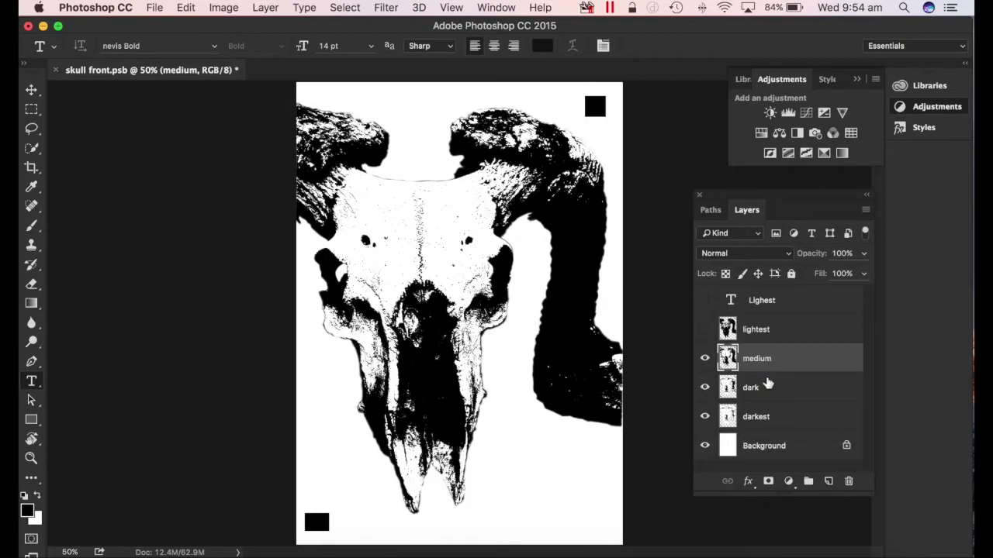
left_click(768, 304)
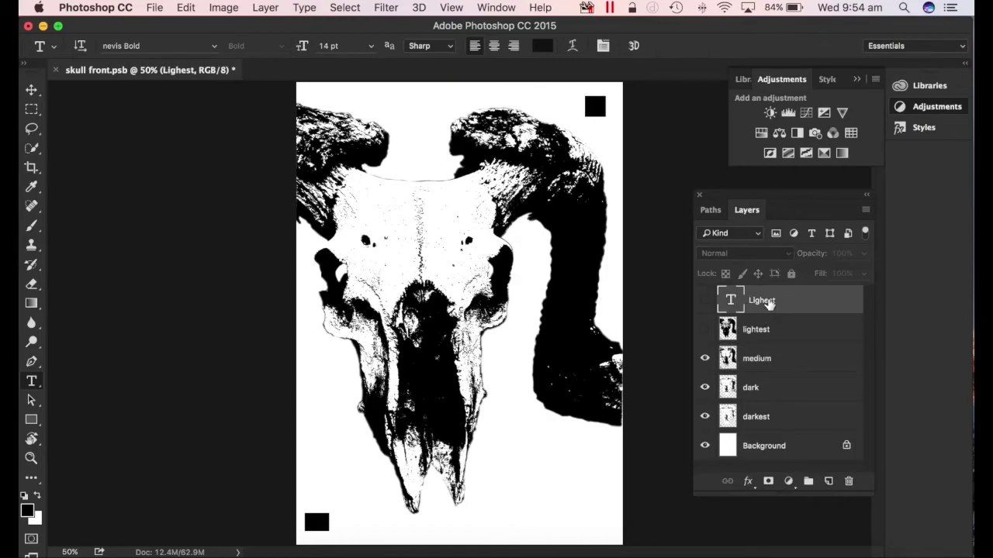
right_click(760, 332)
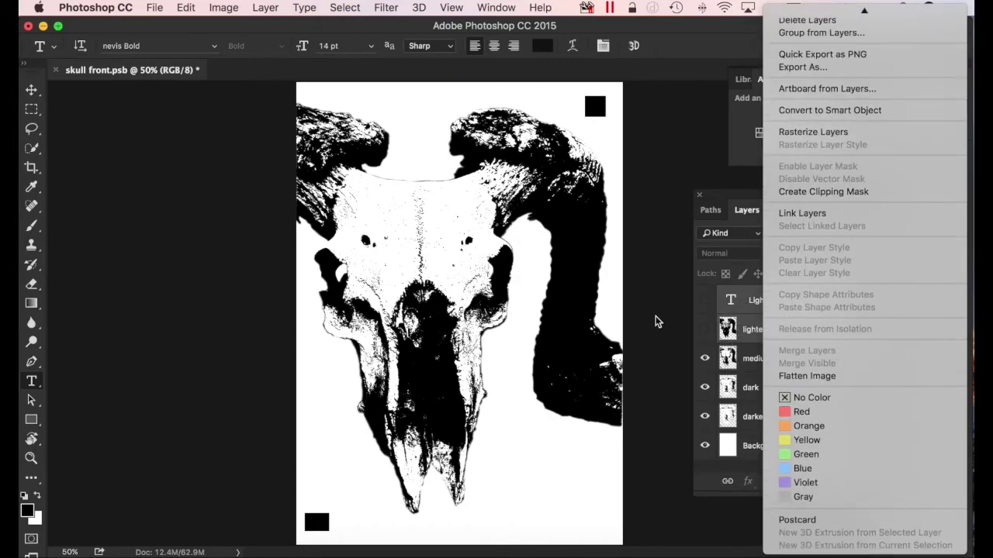
left_click(757, 358)
Type 'Medium' and 'Dark' labels below the skull, hiding the medium layers in between.
left_click(509, 504)
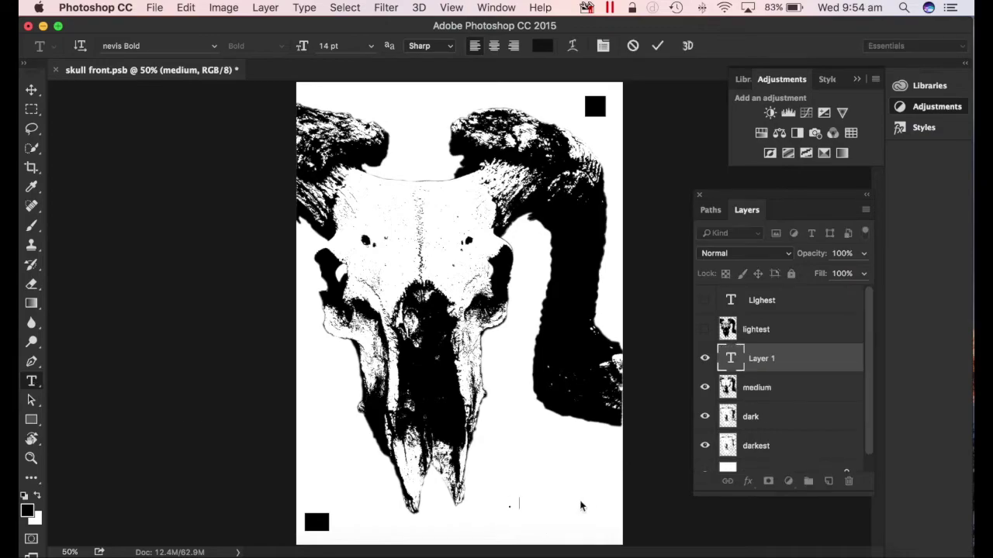
type("Medium")
left_click(764, 419)
left_click_drag(704, 358, 704, 401)
left_click(506, 491)
type("Dark")
scroll(757, 452, "down", 2)
Select the darkest stencil and type a 'Darkest' label below the skull.
left_click(756, 430)
key("r")
key("t")
left_click(505, 499)
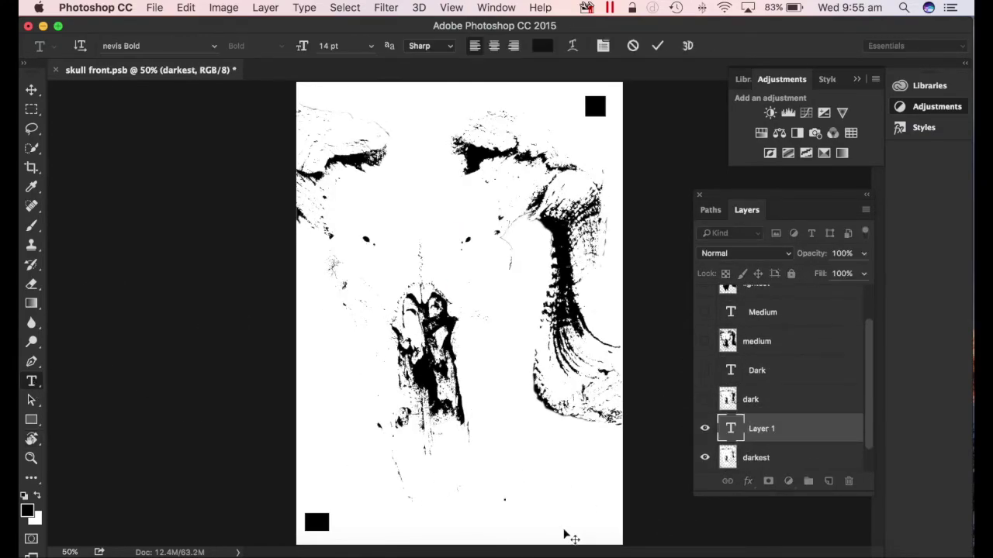
type("Darkest")
scroll(804, 443, "down", 1)
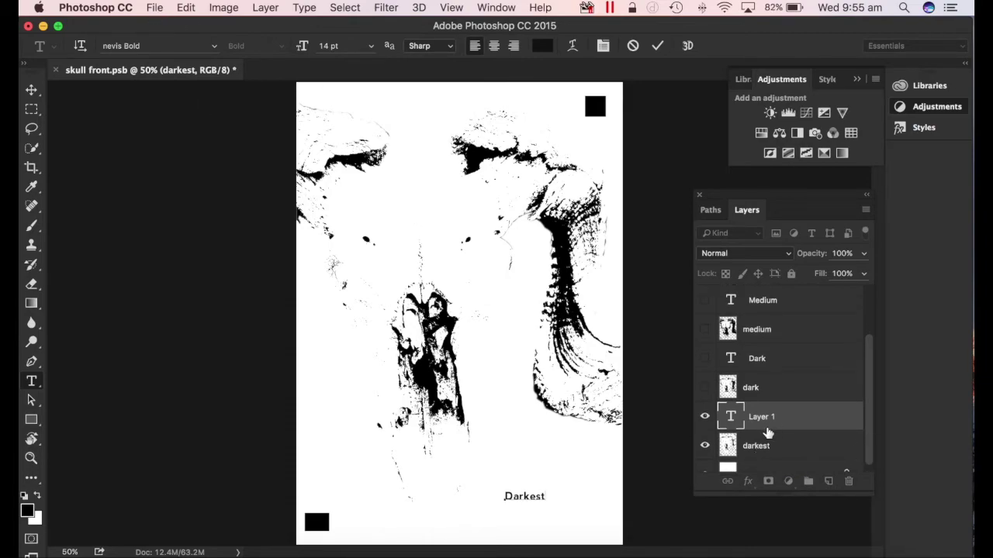
Browse the Edit and Layer menus, then switch from Photoshop to the Finder.
left_click(186, 7)
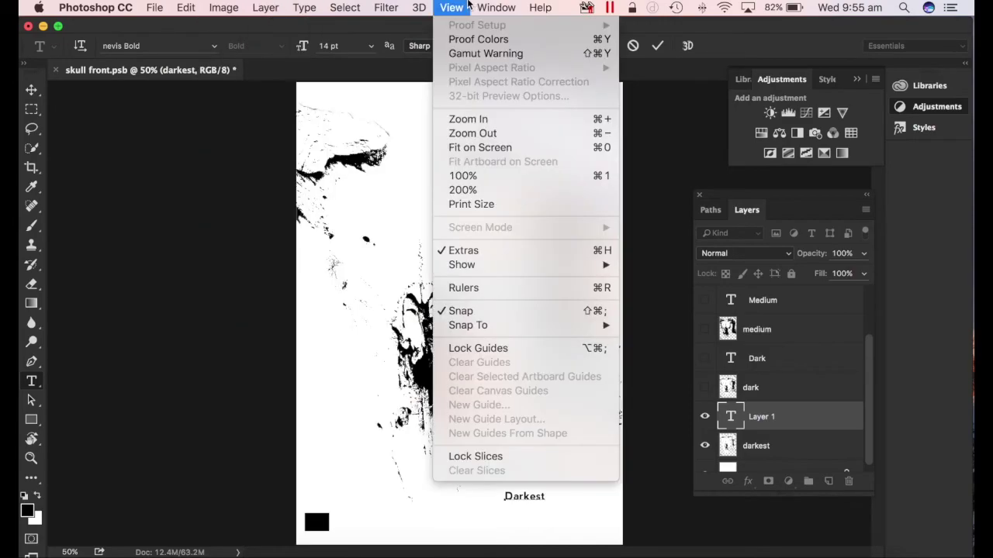
mouse_move(264, 7)
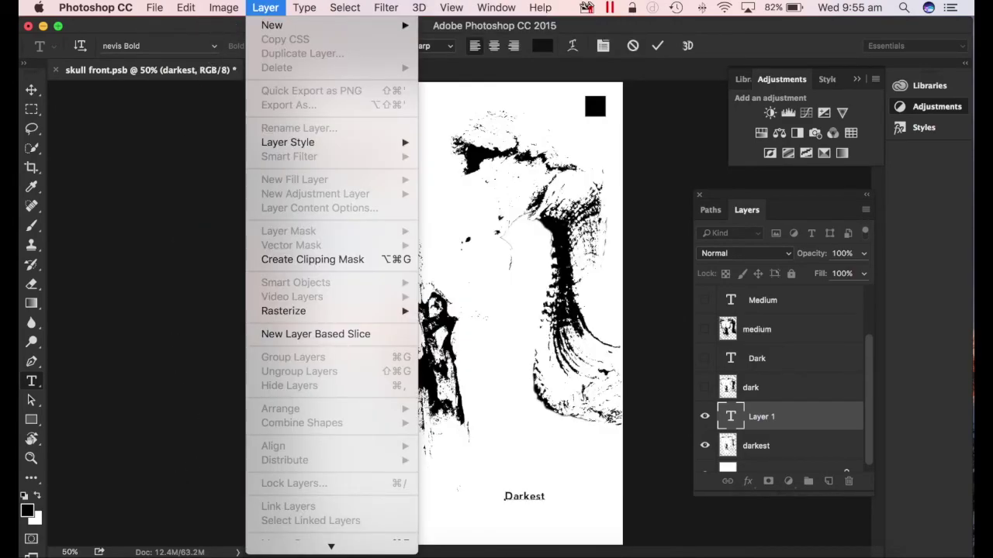
key("super+Tab")
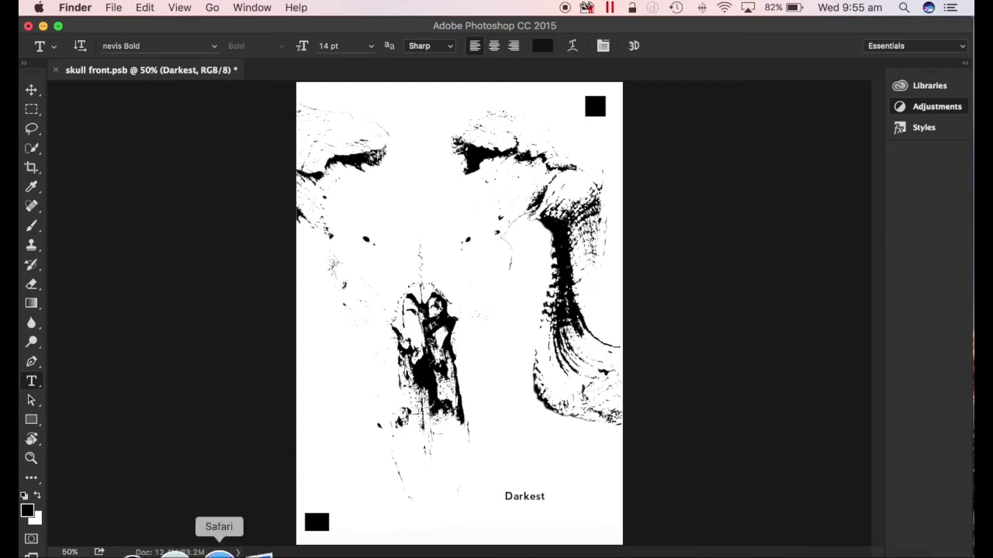